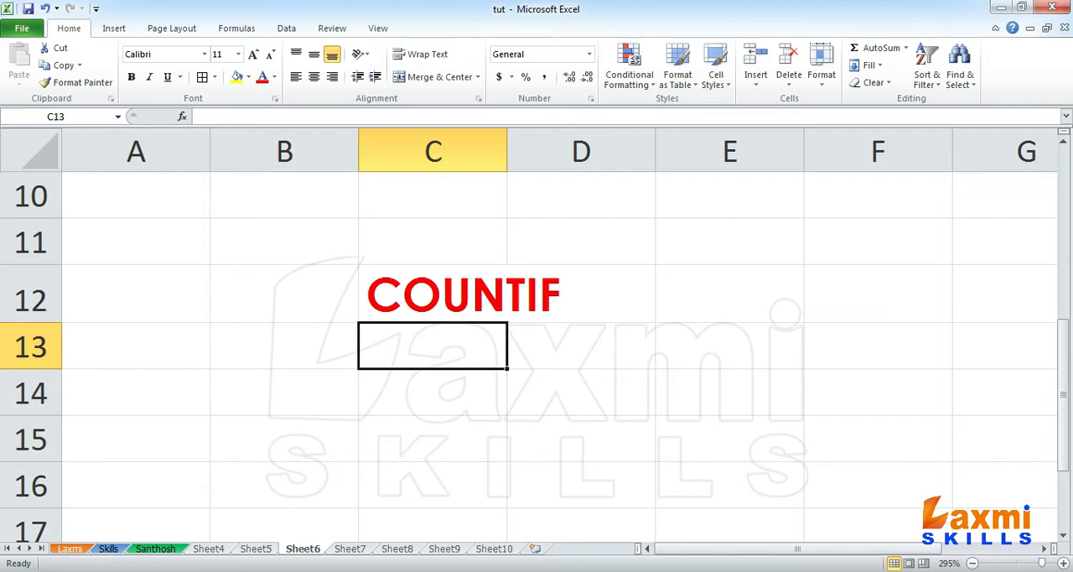
Step: Clear the COUNTIF title from cell C12 on Sheet6, and clear cells C19:D19 on Sheet5
click(433, 294)
key(Delete)
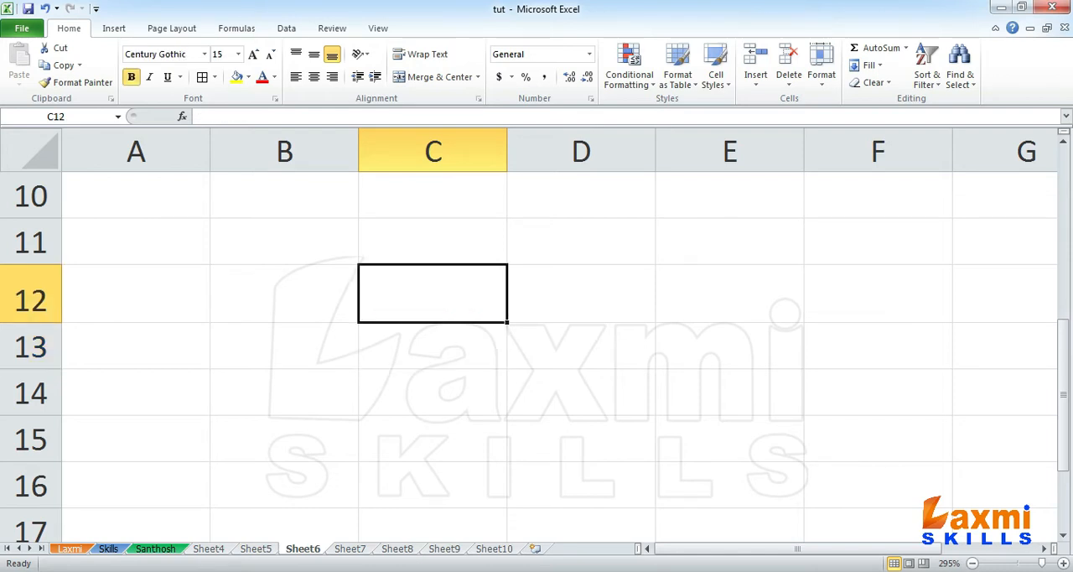
click(254, 549)
drag(257, 486, 336, 491)
key(Delete)
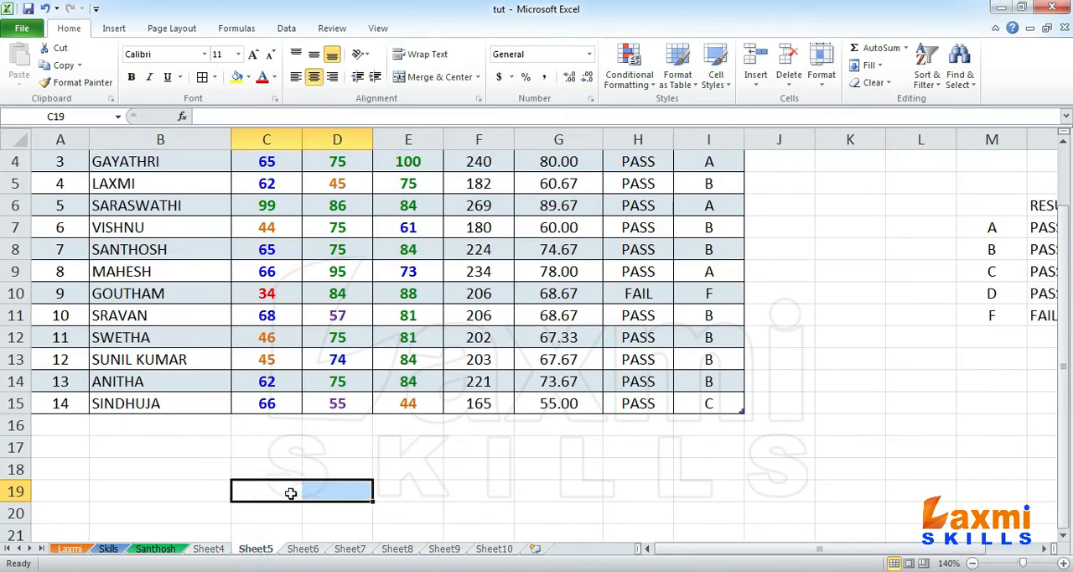
Step: Enter the grade labels A, B, C, D and F in cells B18 to B22 beneath the marks table
click(216, 474)
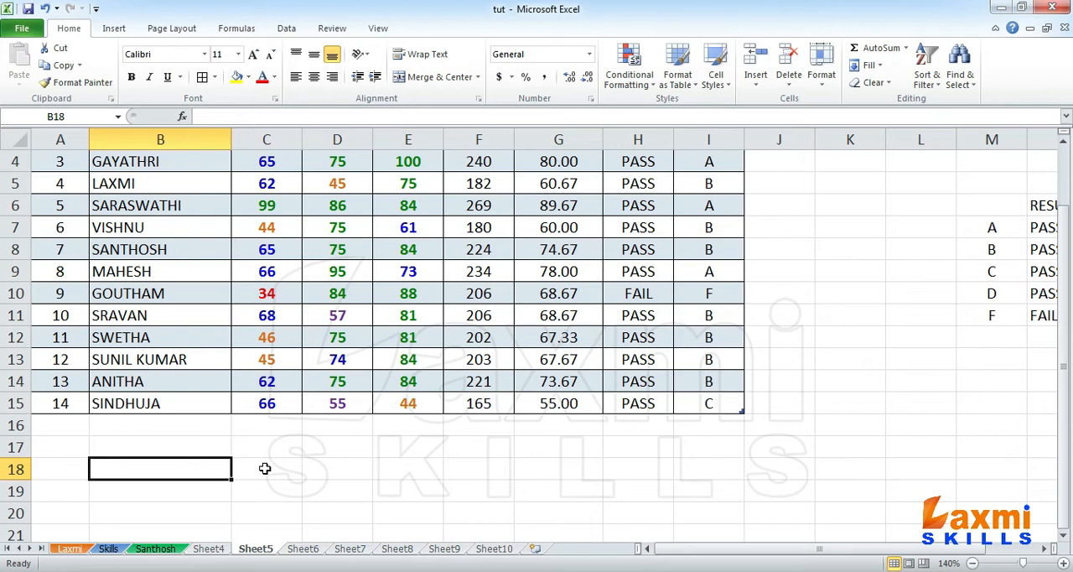
text(A)
key(Return)
text(B)
key(Return)
text(C)
key(Return)
text(D)
key(Return)
text(F)
key(Return)
Step: Center the grade labels in B18:B22 horizontally
key(Up)
key(Up)
key(Up)
key(Up)
key(Up)
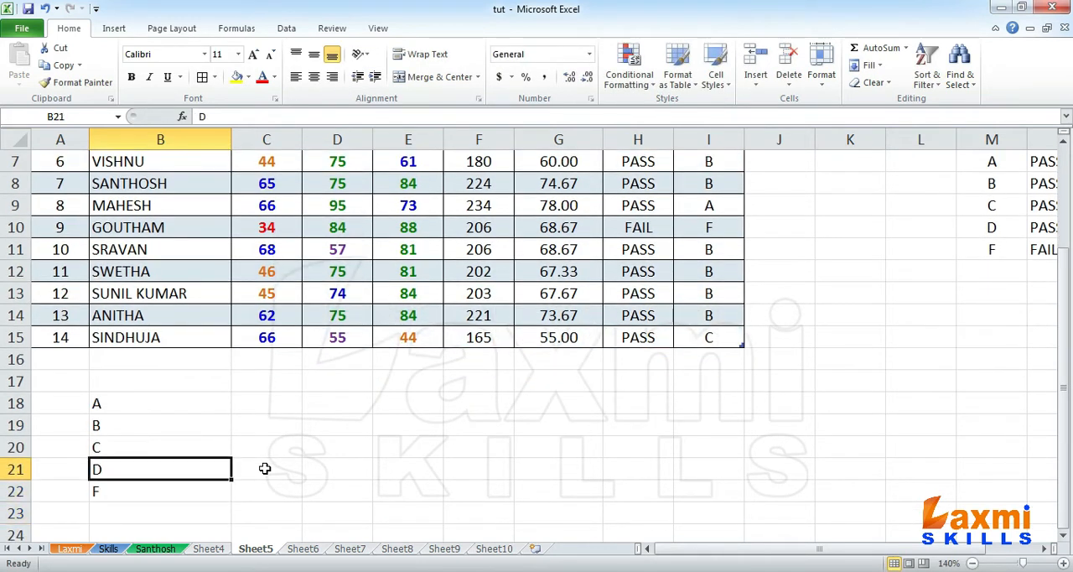
key(shift+Down)
key(shift+Down)
key(shift+Down)
key(shift+Down)
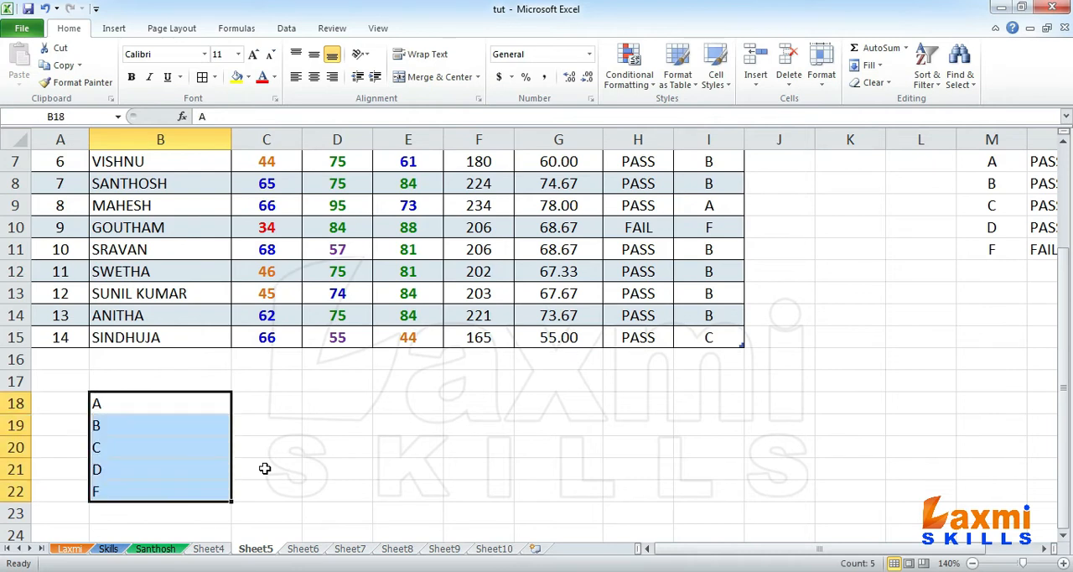
click(315, 76)
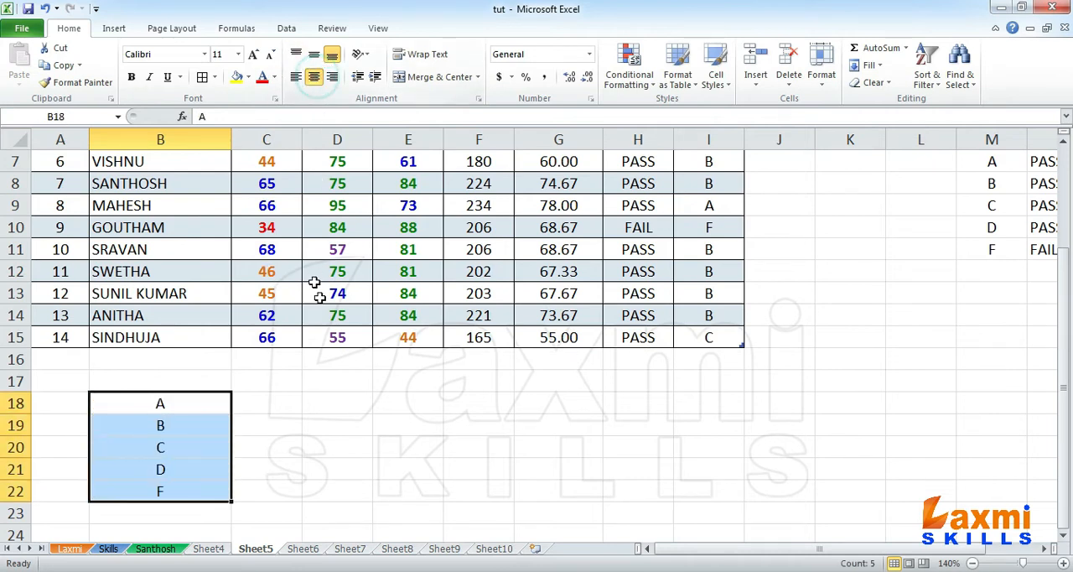
Step: Review the grade labels in B18:B22 and the first and last SUB1 marks, C2 and C15, that bound the range for counting
click(260, 401)
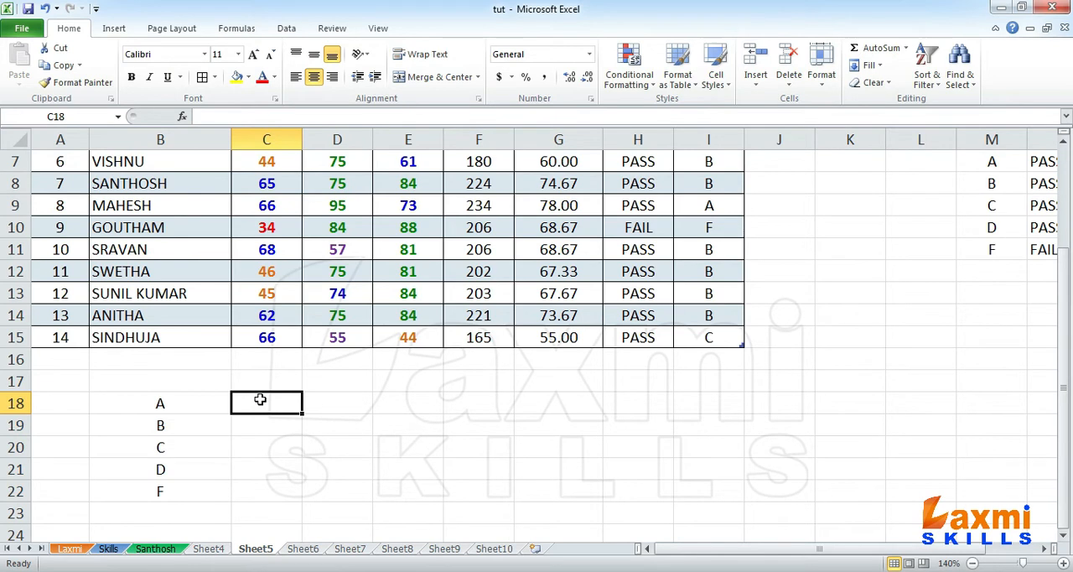
scroll(428, 428, up, 1)
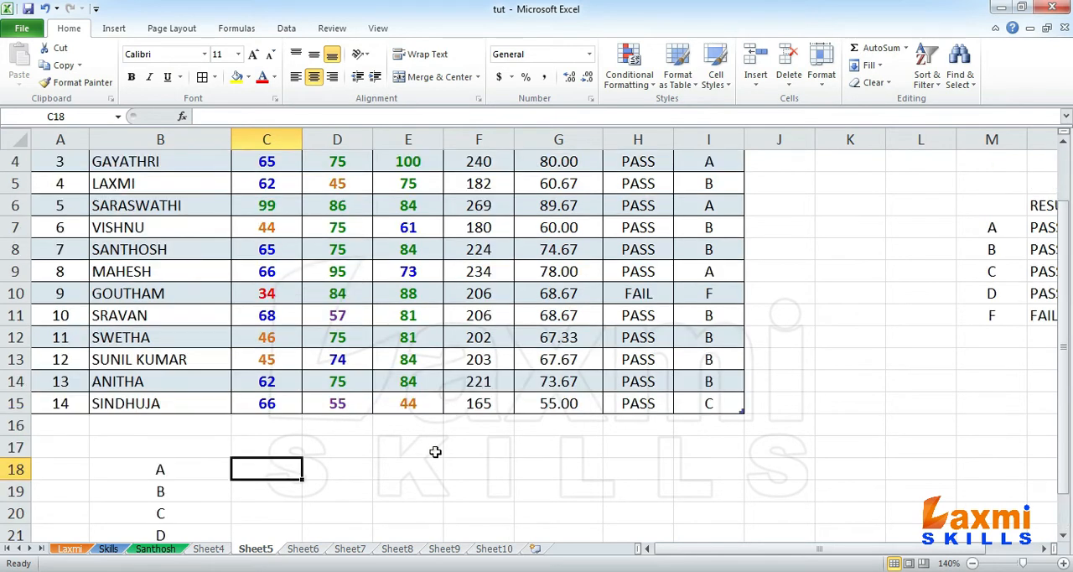
click(198, 468)
click(202, 494)
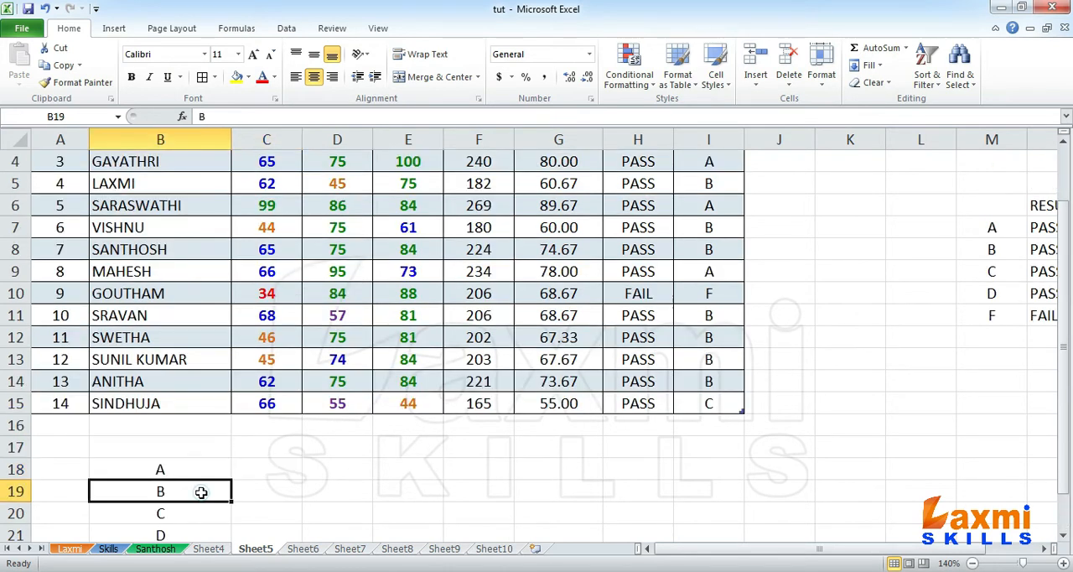
click(200, 513)
click(193, 529)
scroll(211, 482, down, 2)
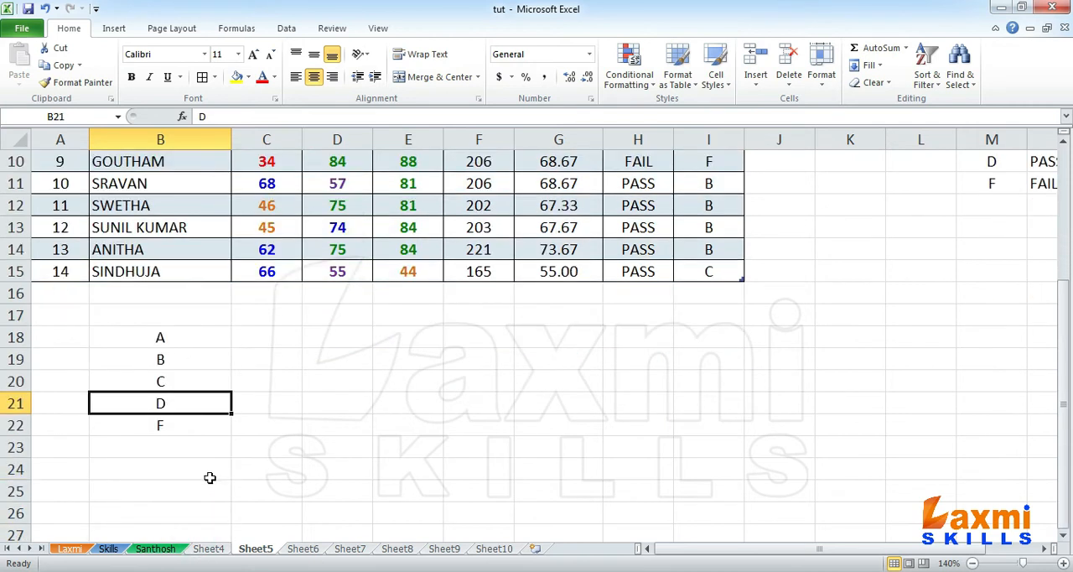
click(185, 425)
scroll(281, 413, up, 3)
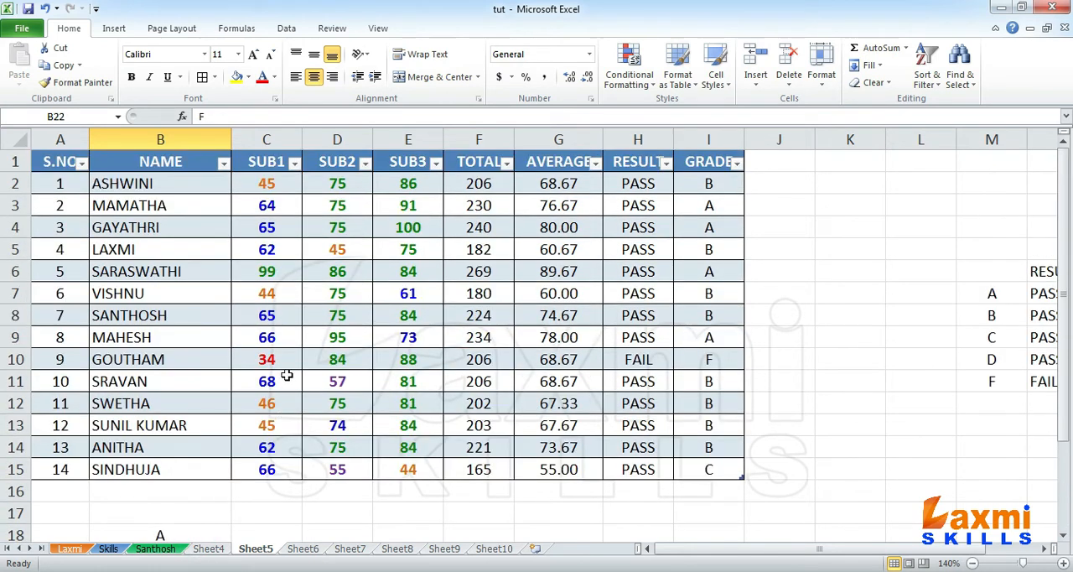
click(266, 180)
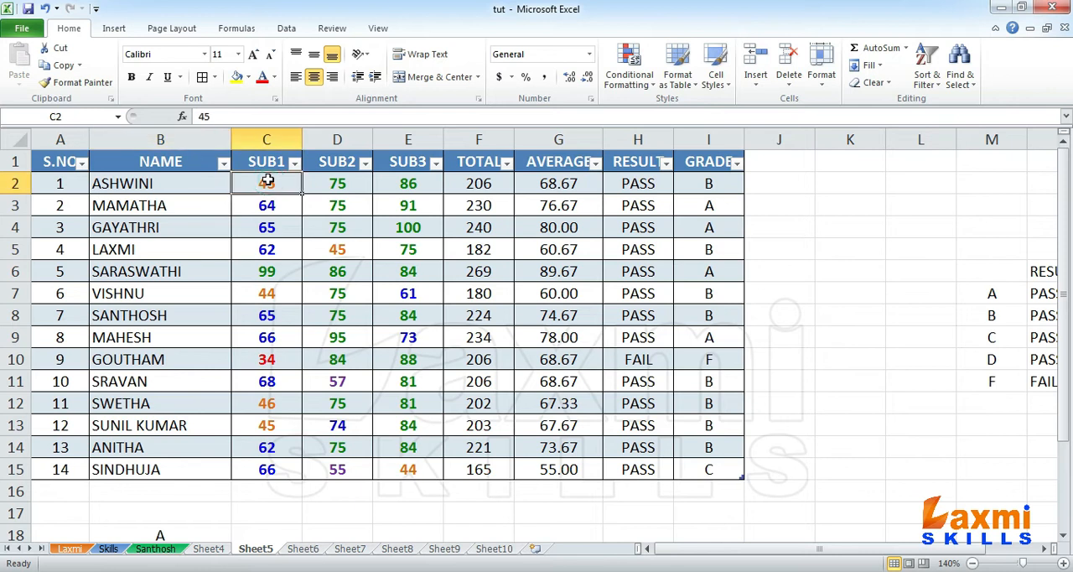
click(265, 472)
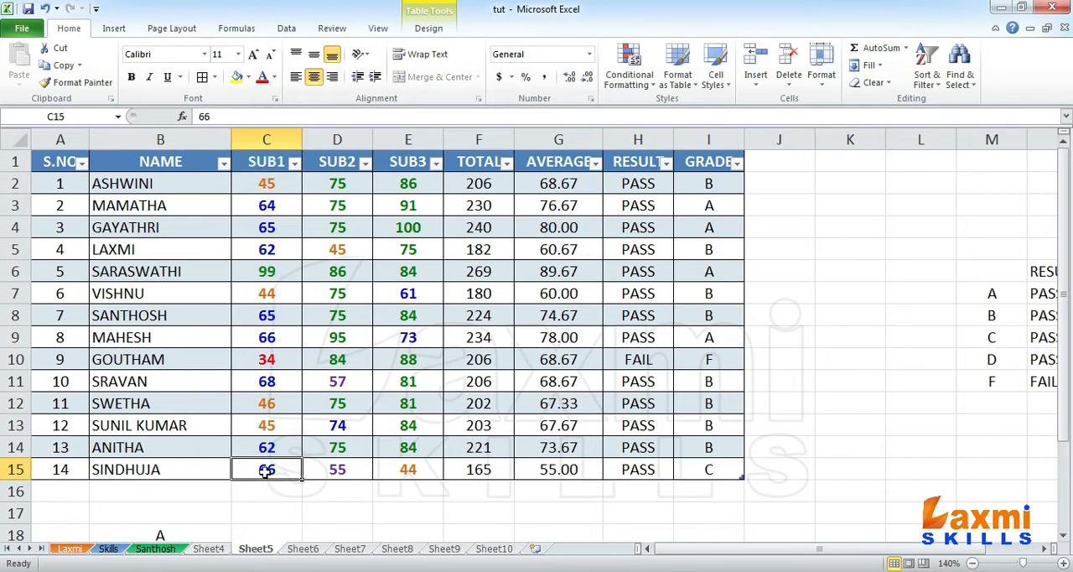
scroll(265, 471, down, 1)
Step: Write the syntax =COUNTIF(RANGE,CRITERIA) in cell C18 beside grade A
click(267, 470)
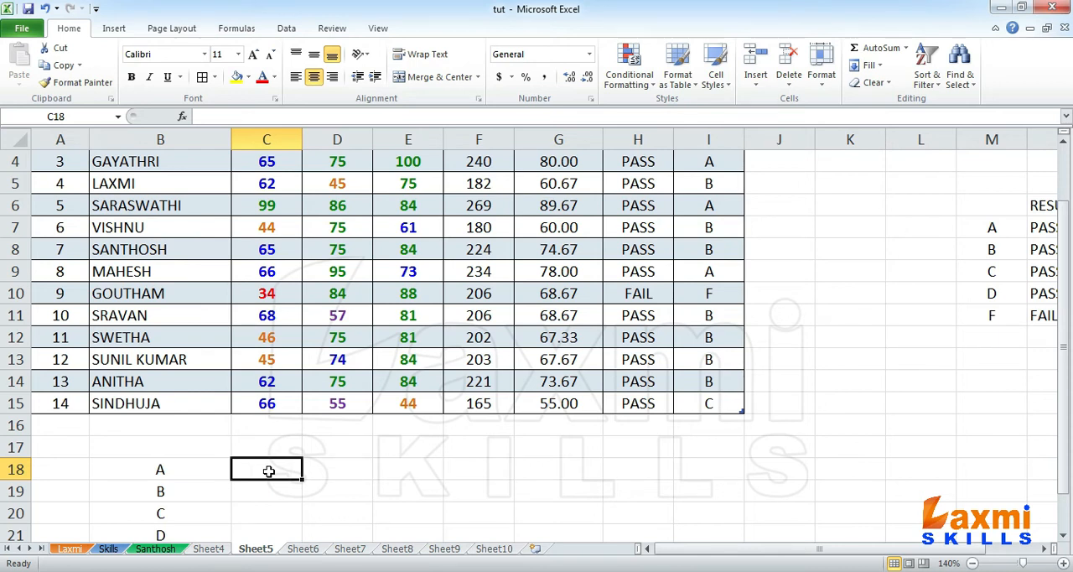
text(=COU)
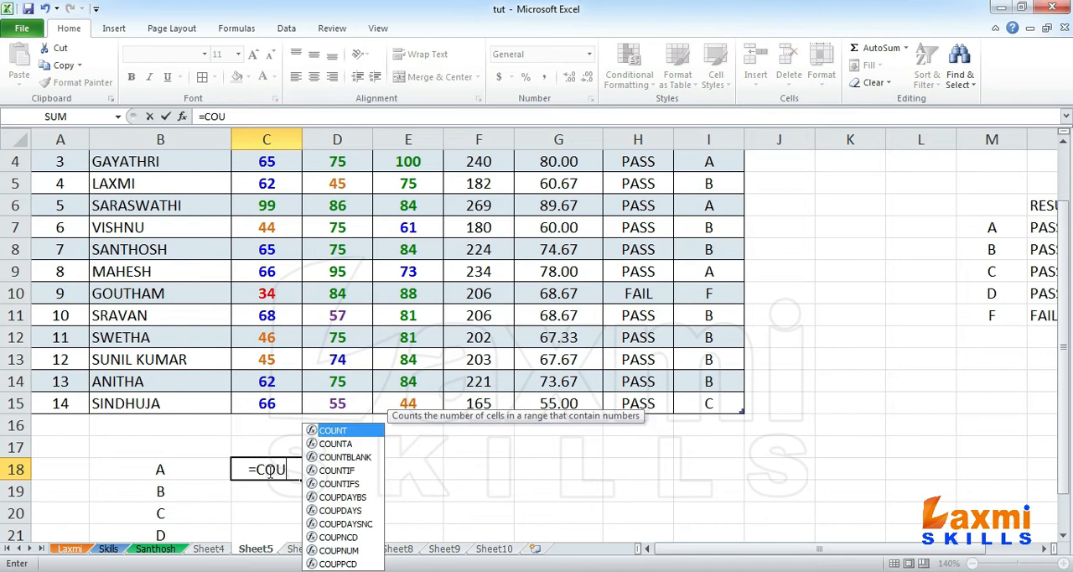
text(NTIF()
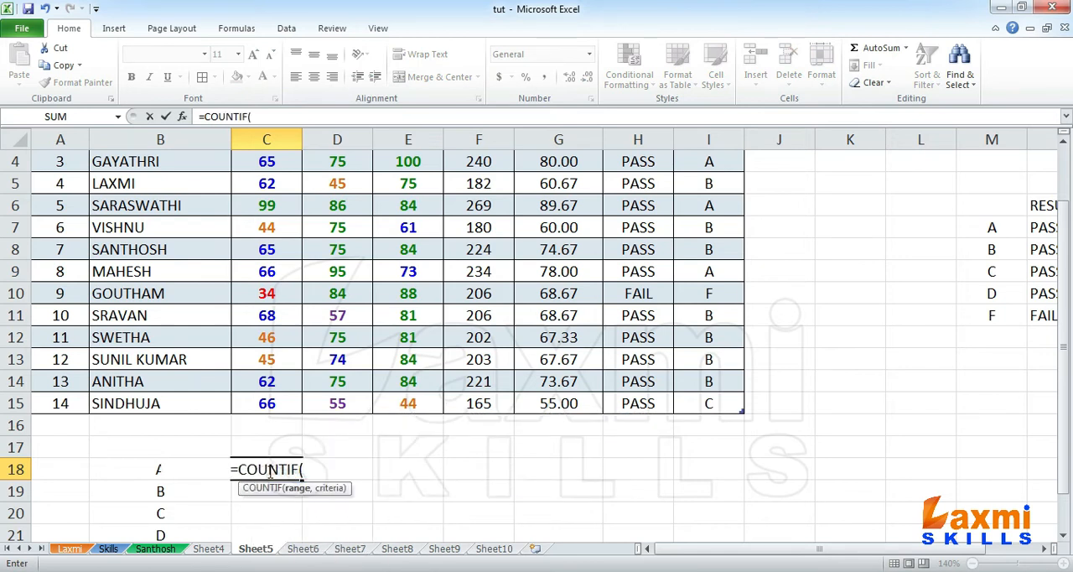
text(RANGE,)
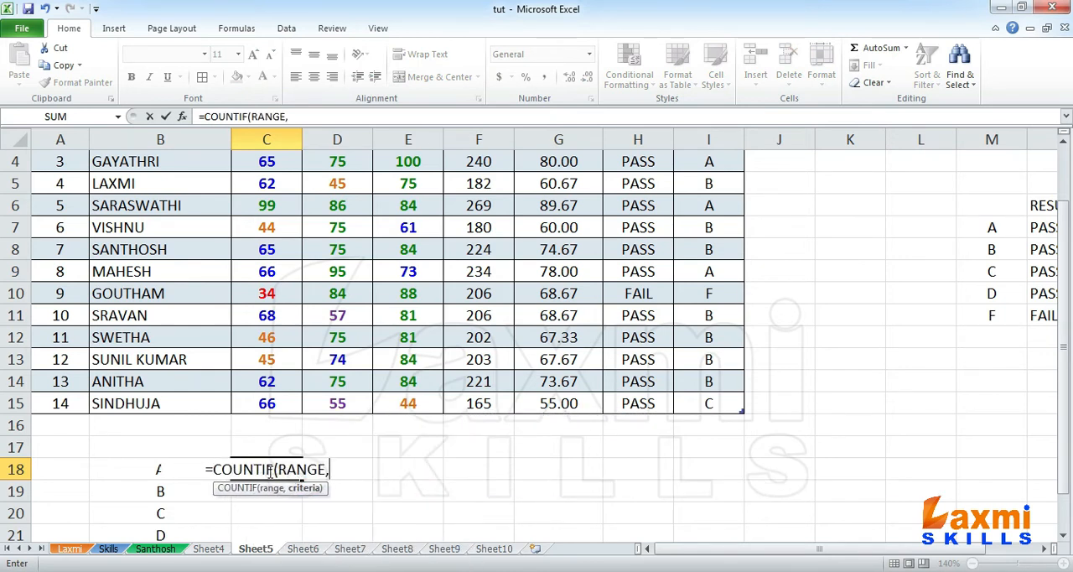
text(CRI)
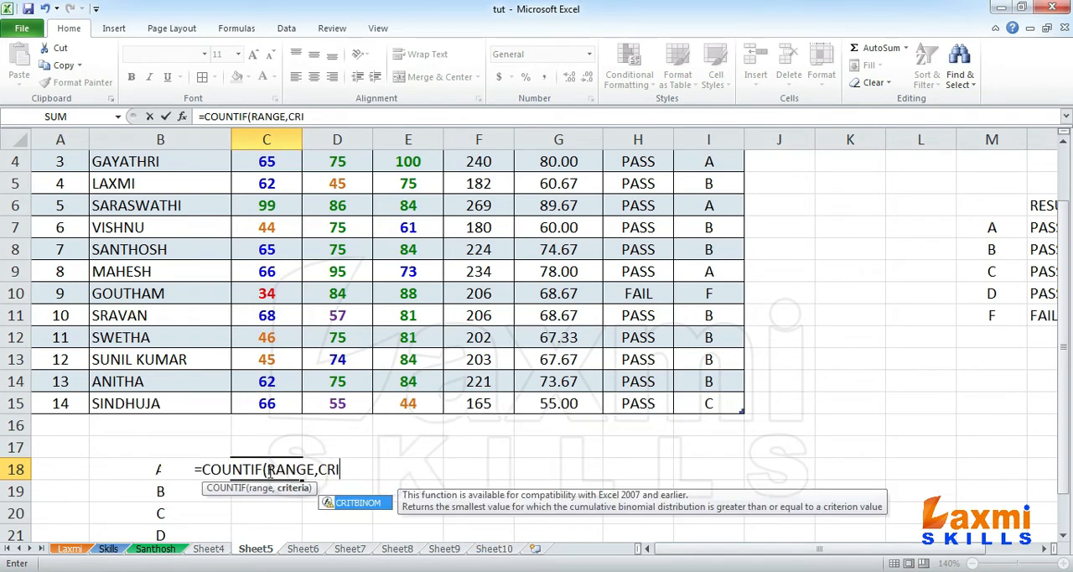
text(TERIA))
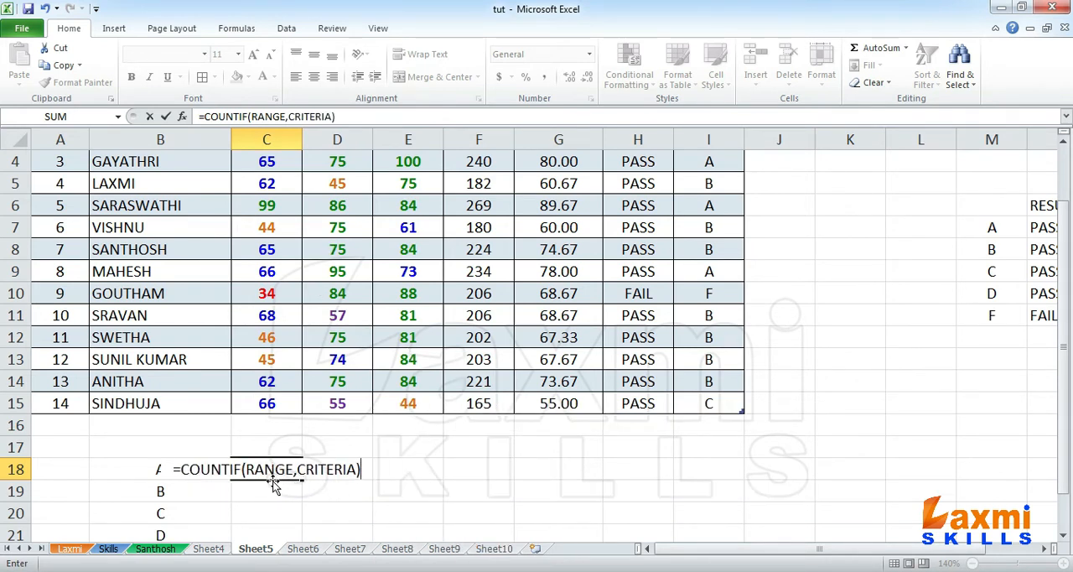
Step: Remove the RANGE,CRITERIA placeholder arguments from the formula in C18, leaving =COUNTIF()
click(273, 478)
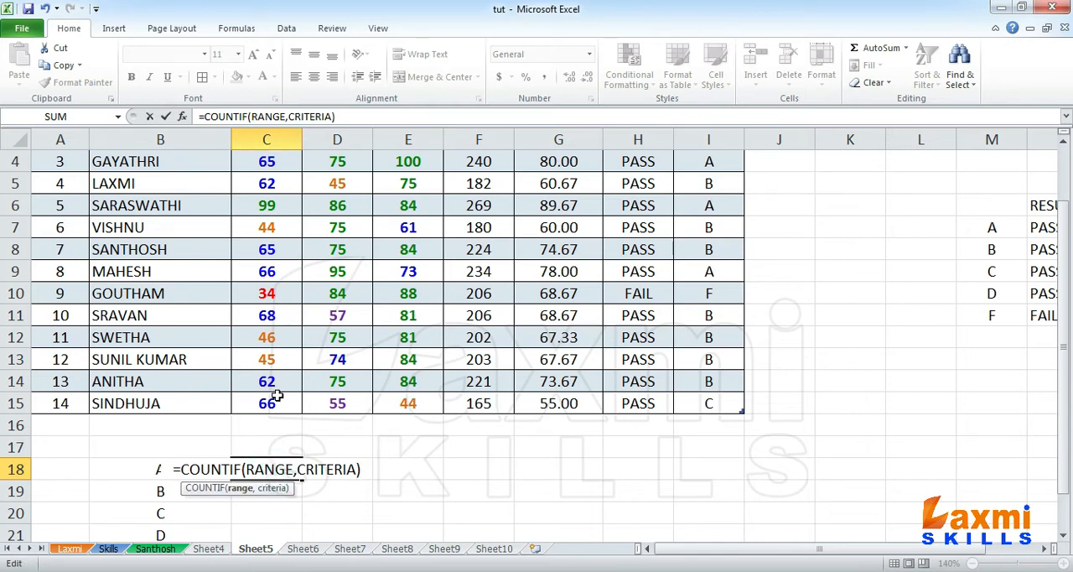
click(326, 469)
drag(358, 470, 252, 460)
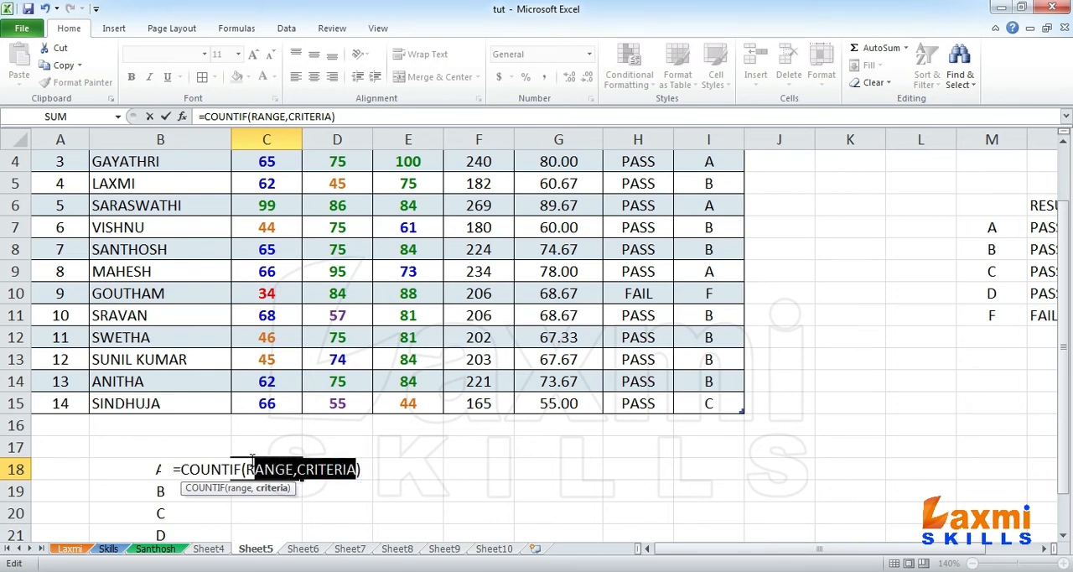
key(Delete)
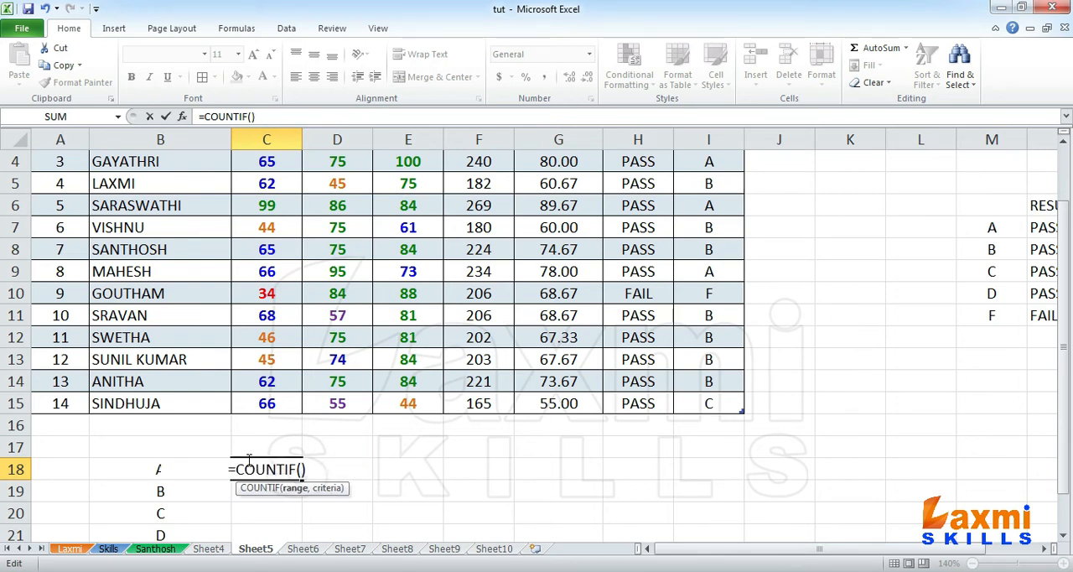
scroll(252, 242, up, 1)
drag(275, 186, 241, 468)
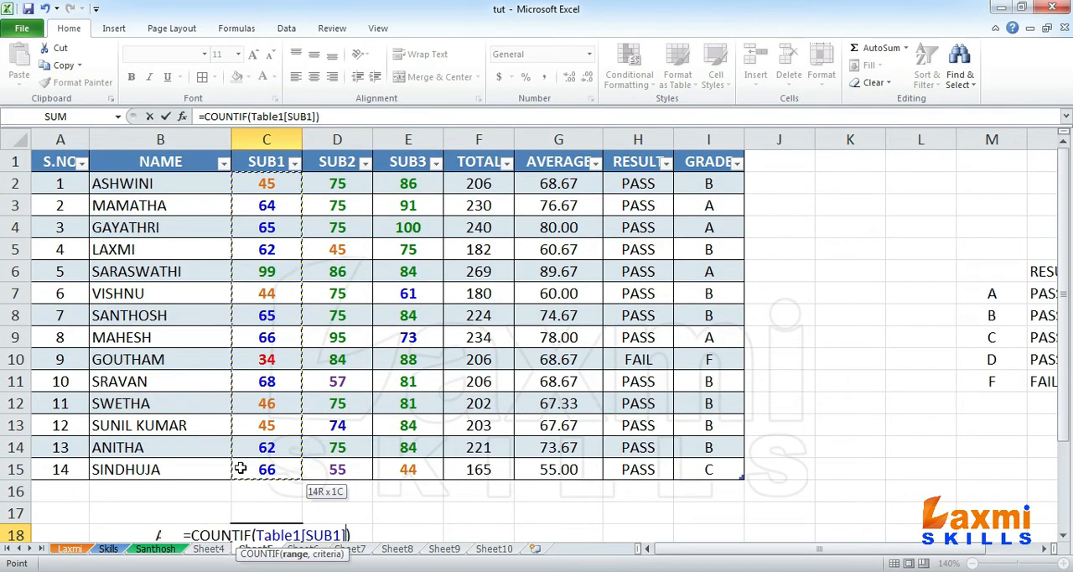
key(BackSpace)
key(BackSpace)
key(BackSpace)
key(BackSpace)
key(BackSpace)
key(BackSpace)
key(BackSpace)
key(BackSpace)
key(BackSpace)
key(BackSpace)
key(BackSpace)
key(BackSpace)
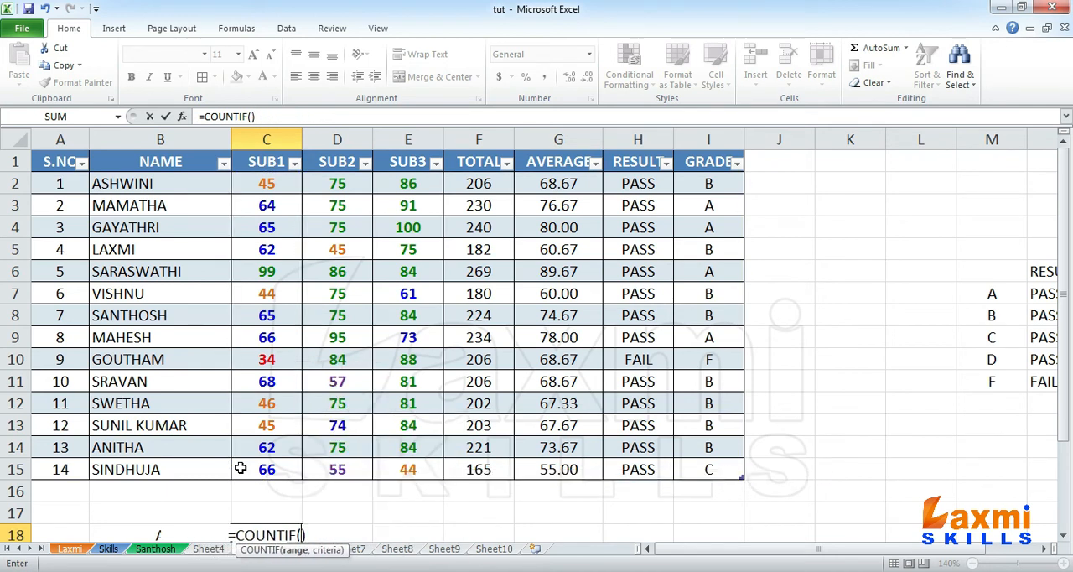
Step: Complete the formula in C18 as =COUNTIF(C1:C15,">=75") to count the SUB1 marks that earn grade A
text(C1:C)
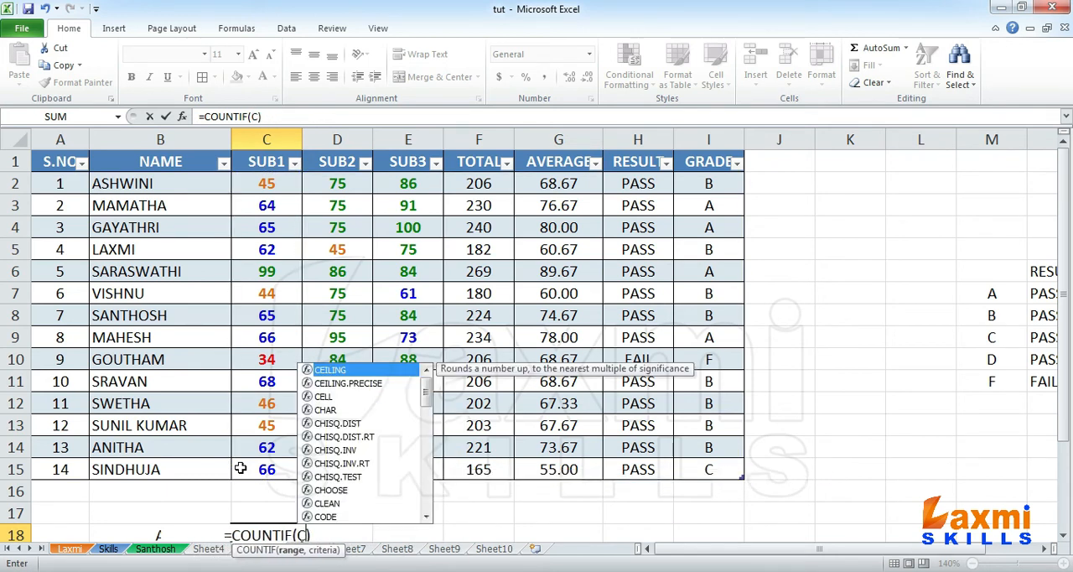
text(15)
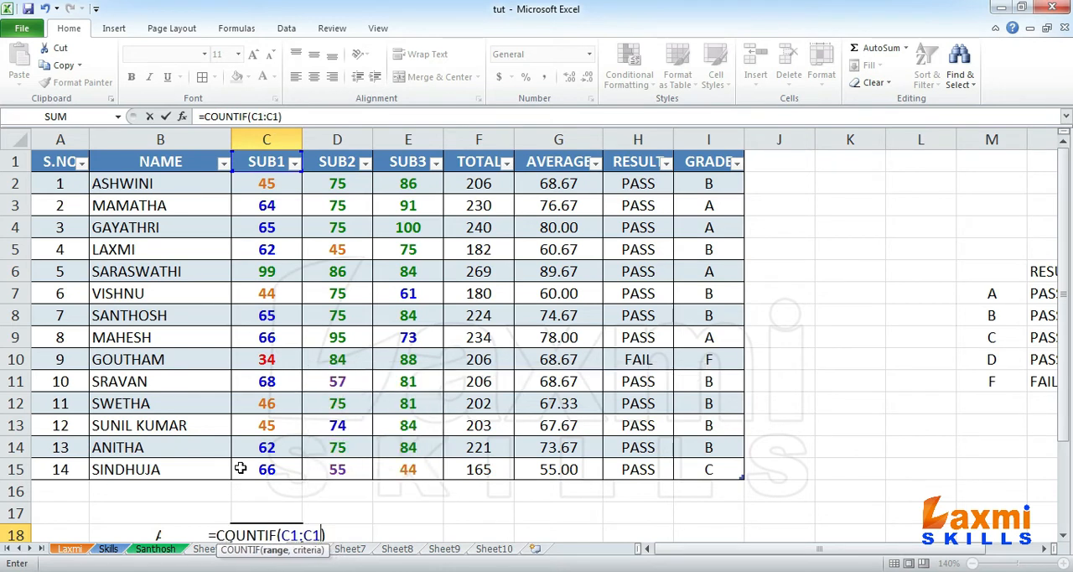
text(,)
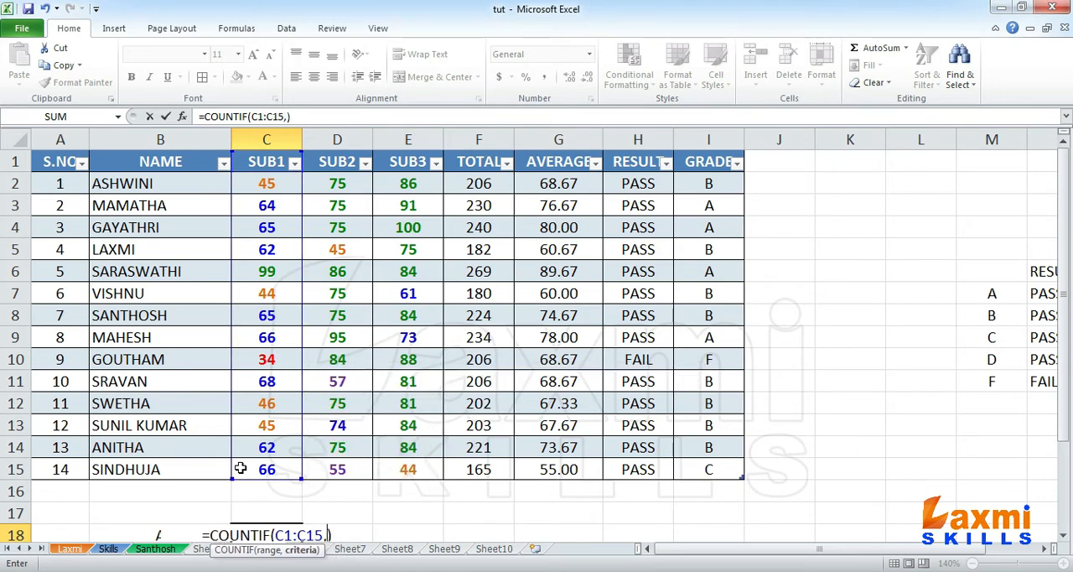
scroll(397, 404, down, 1)
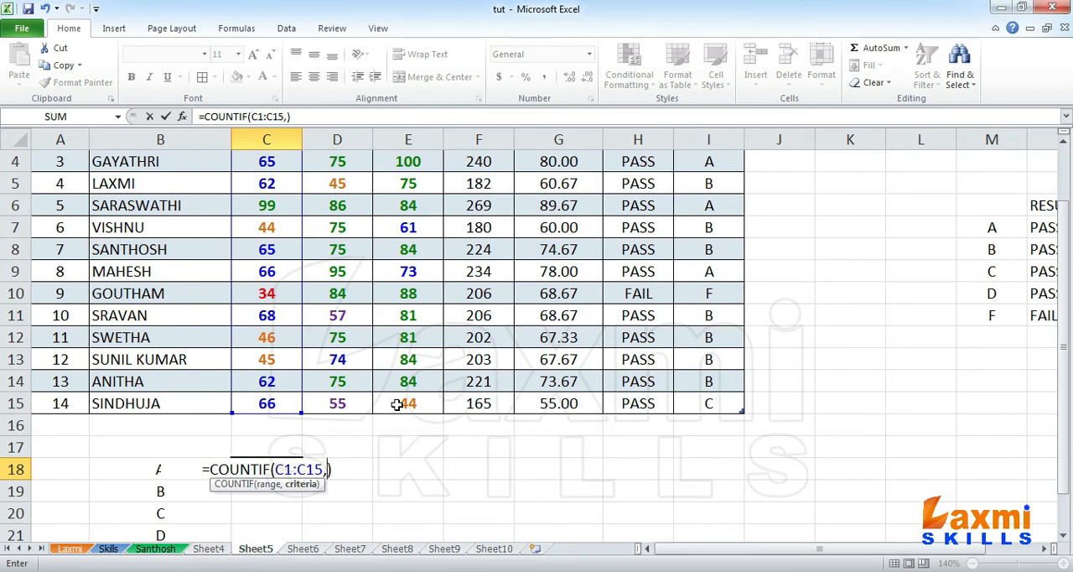
text(">)
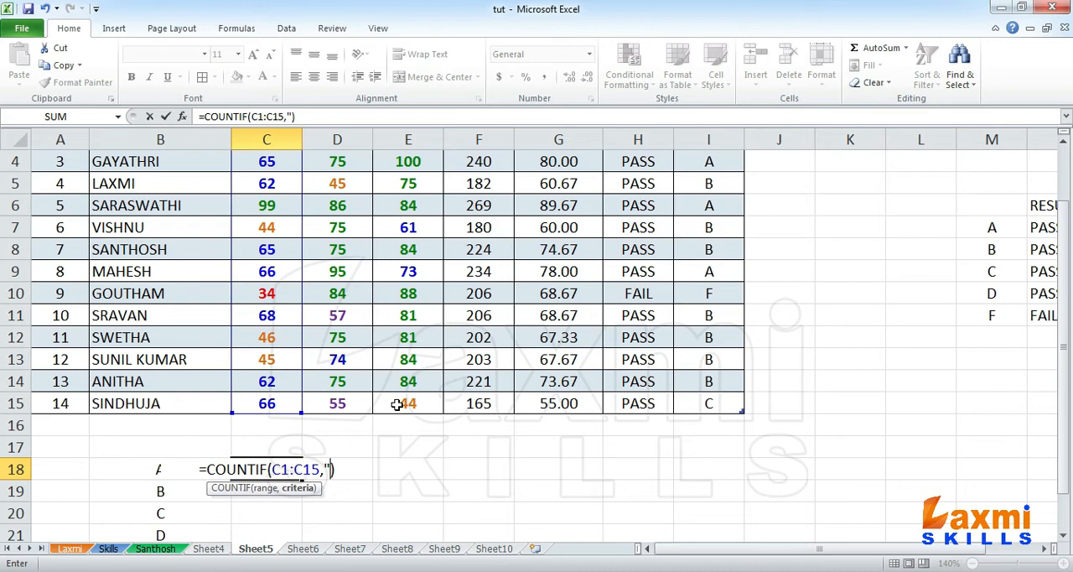
text(=75)
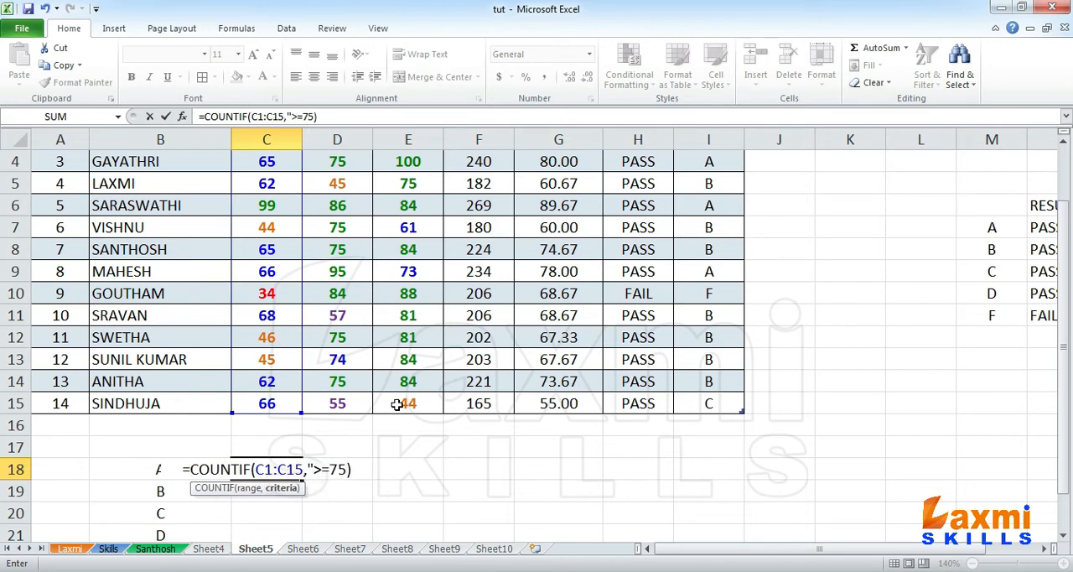
text(")
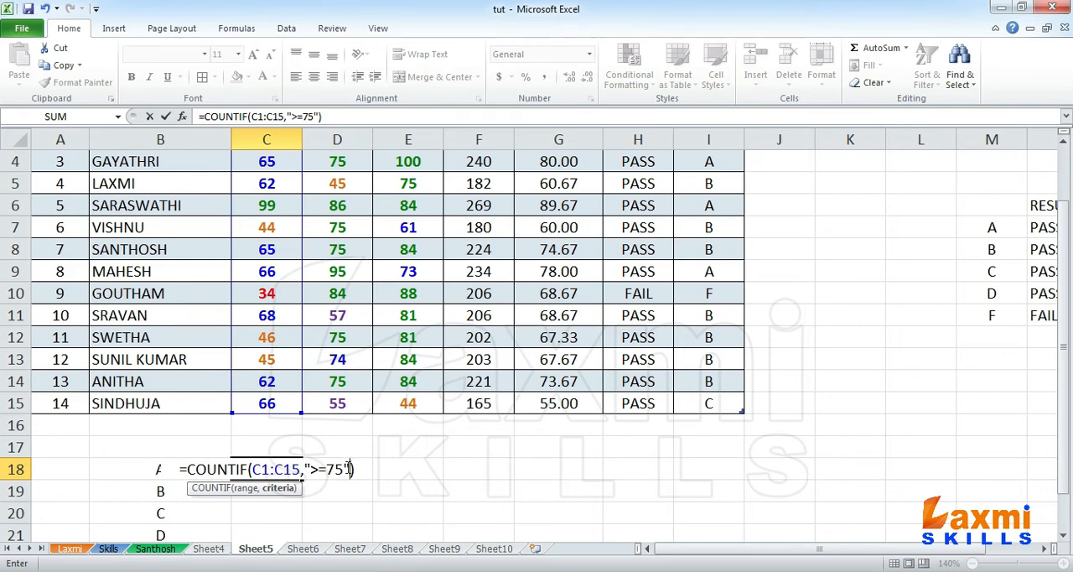
key(Return)
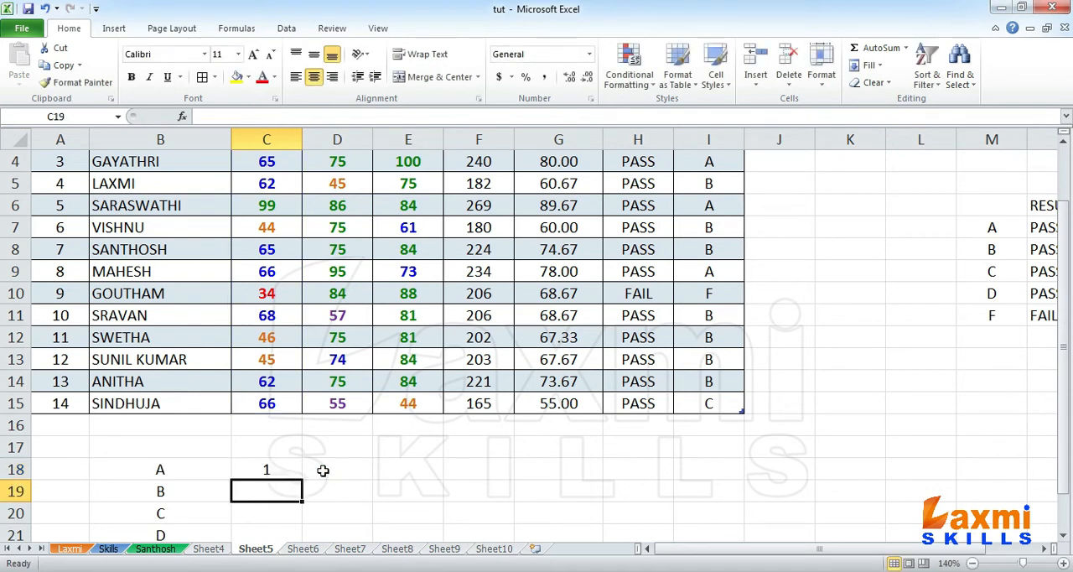
Step: Check the SUB1 column for marks of 75 or more against the grade A count in C18
scroll(323, 471, up, 1)
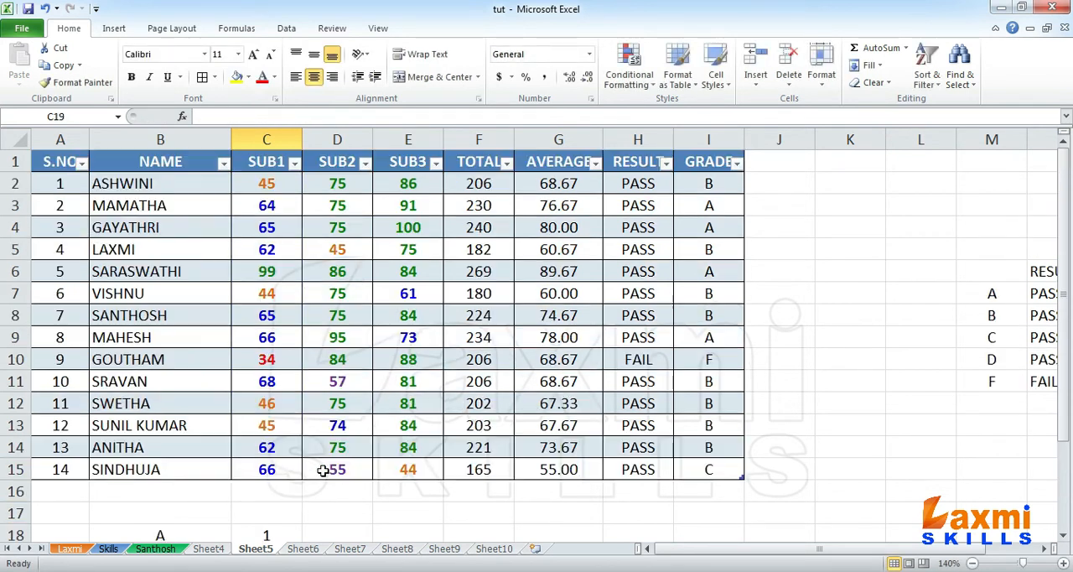
click(275, 274)
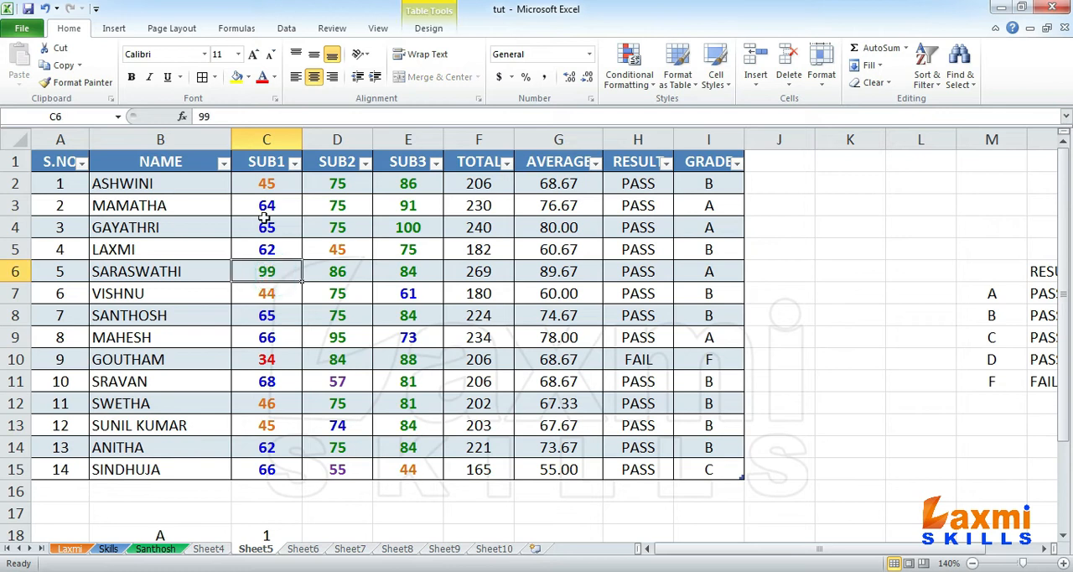
scroll(274, 457, down, 2)
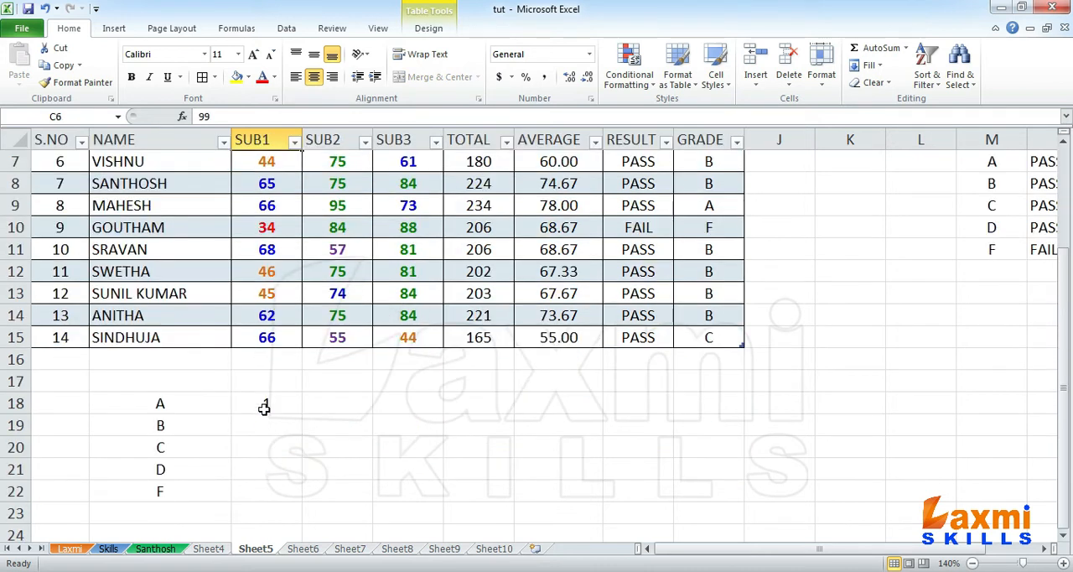
Step: Enter =COUNTIF(C2:C15,">=60) in cell C19 to count the SUB1 marks for grade B
click(275, 429)
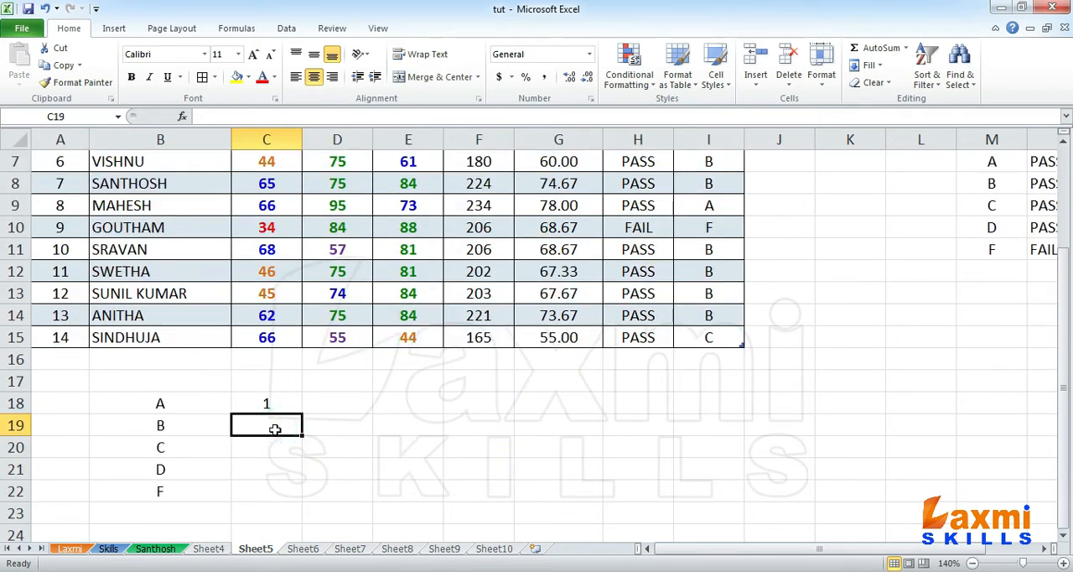
text(=C)
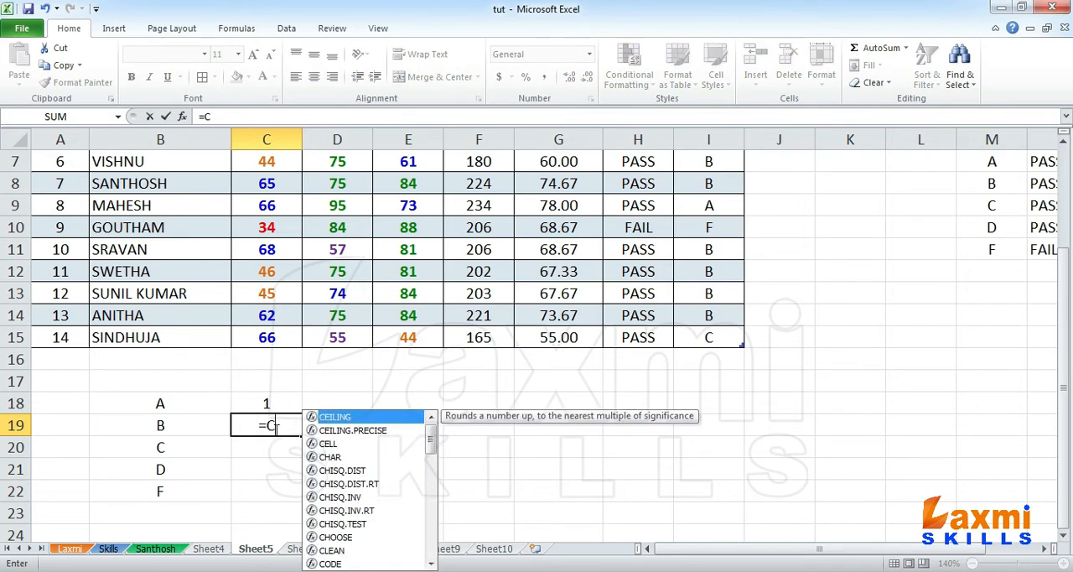
text(OUNTIF()
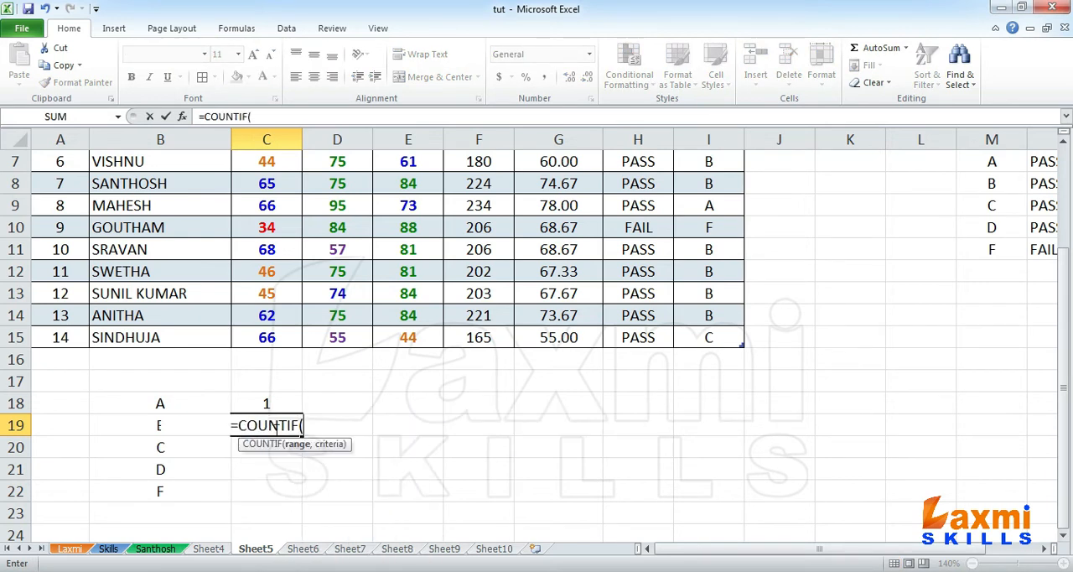
text(C2:C15,">=60))
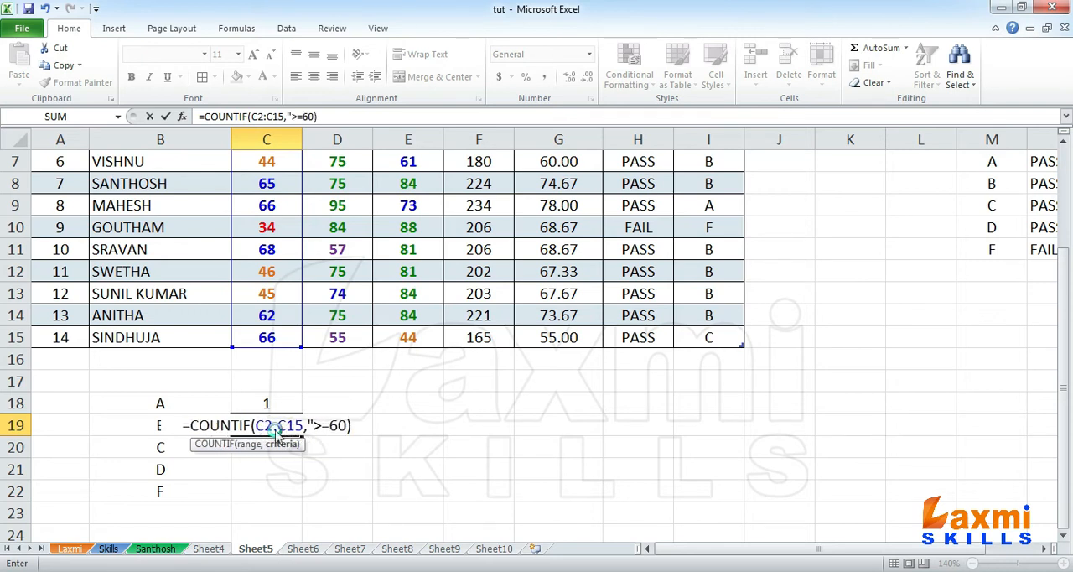
key(Return)
key(Return)
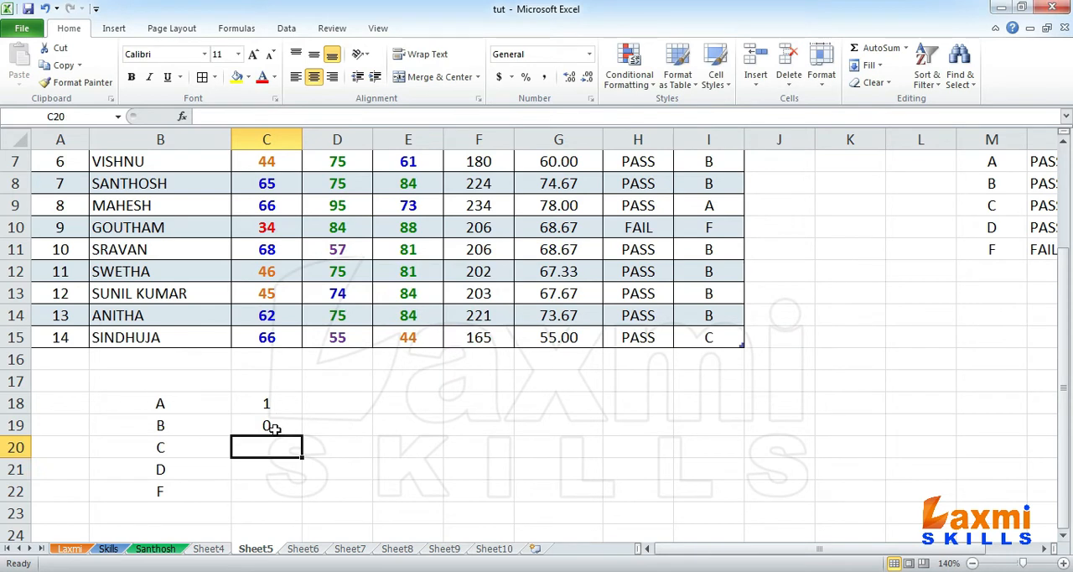
Step: Correct the quotation marks in the C19 formula so it reads =COUNTIF(C2:C15,">=60")
click(275, 428)
key(F2)
key(Left)
key(Left)
key(Left)
key(Left)
key(Left)
key(Left)
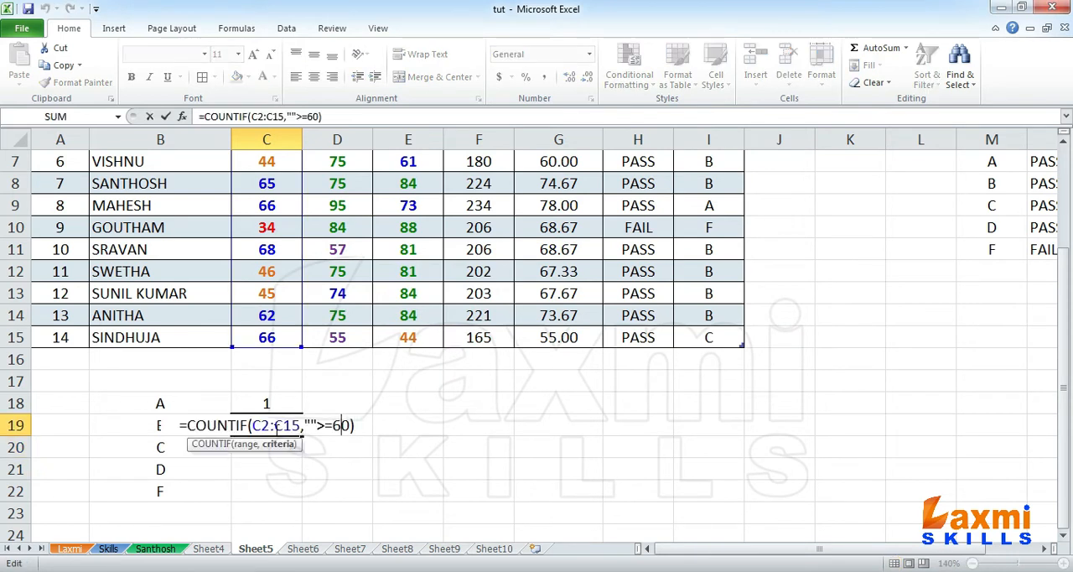
key(BackSpace)
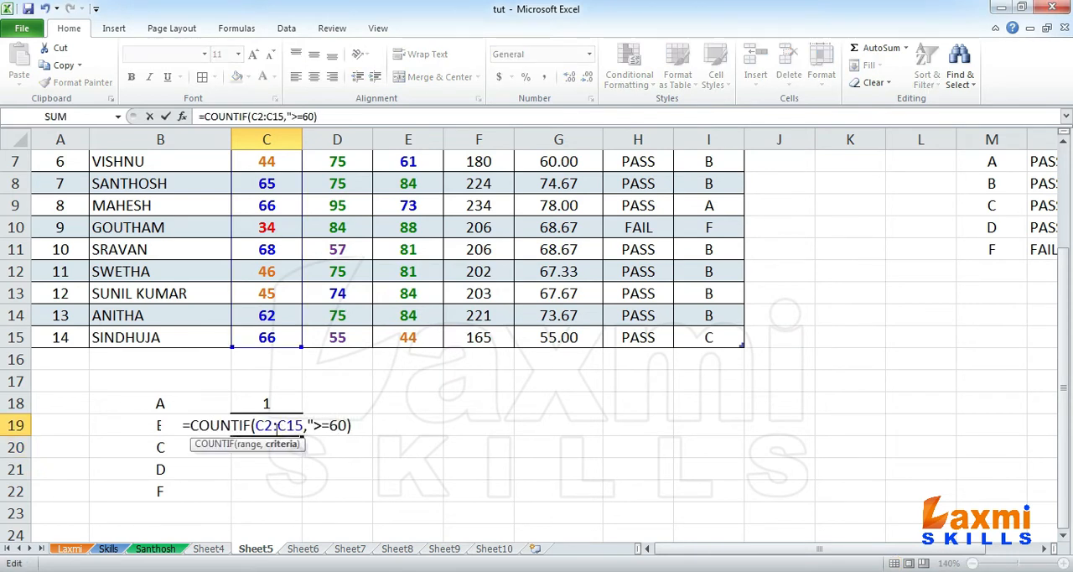
text(")
key(Return)
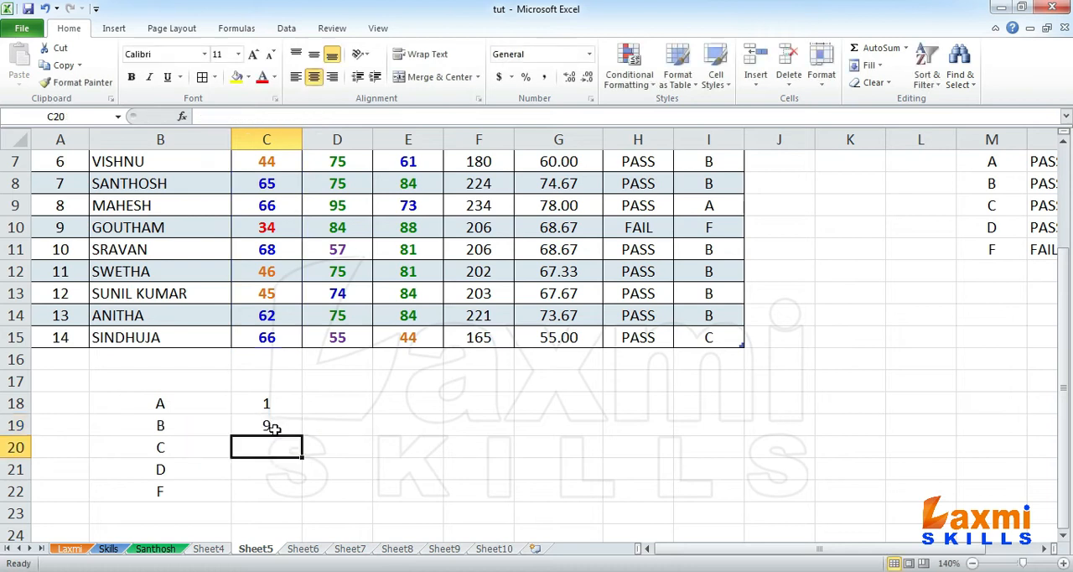
Step: Subtract the grade A count from the grade B formula, making C19 =COUNTIF(C2:C15,">=60")-C18
click(274, 427)
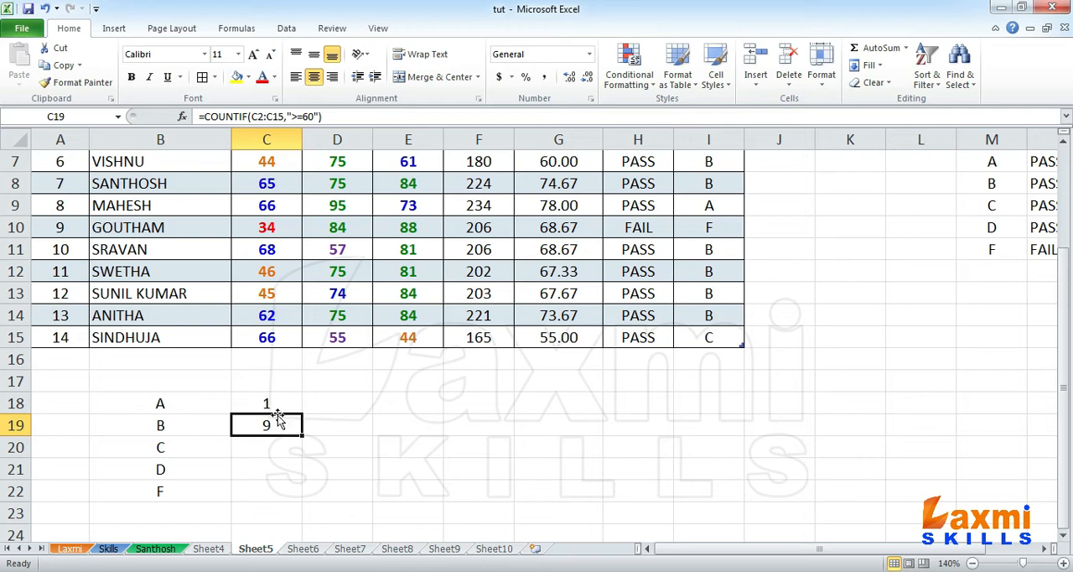
double_click(277, 424)
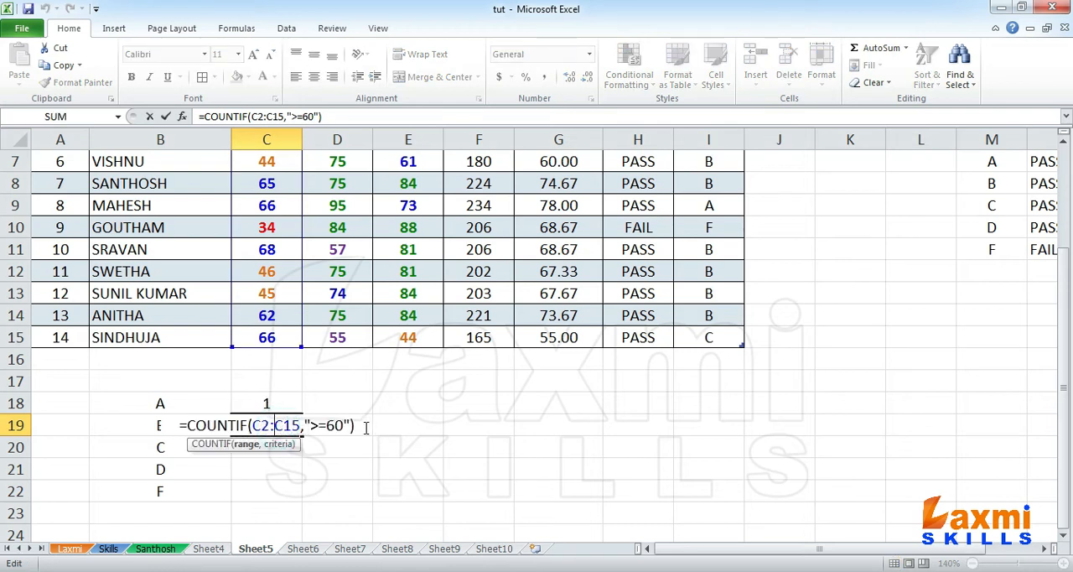
click(367, 429)
text(-)
click(279, 403)
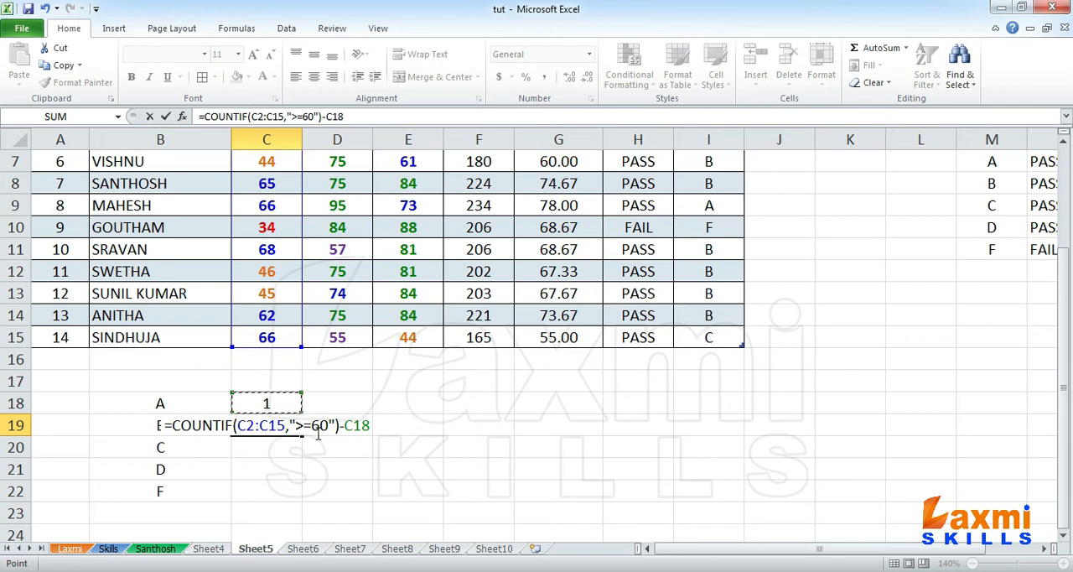
key(Return)
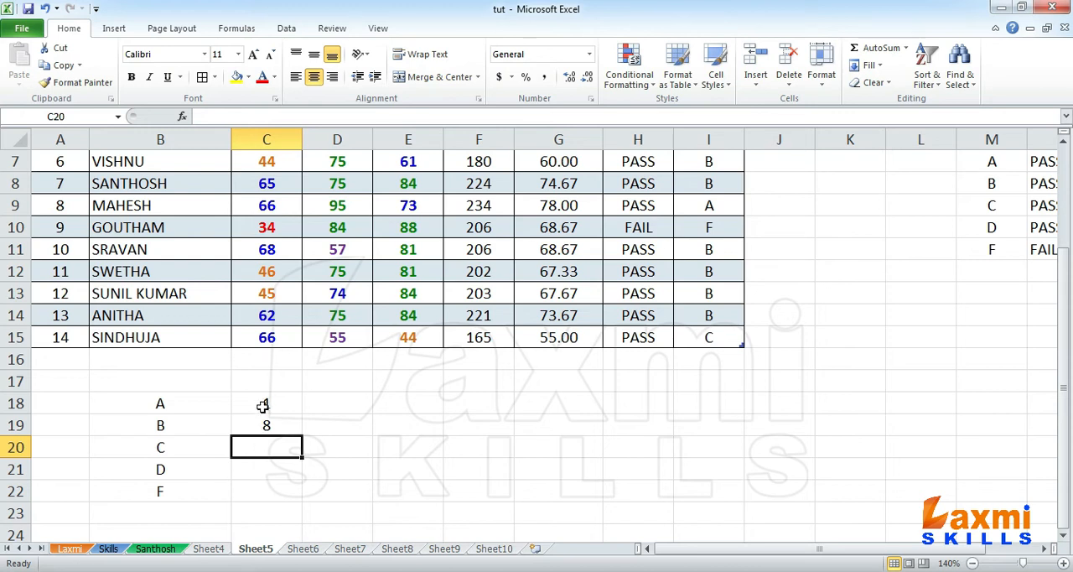
Step: Write =COUNTIF(C2:C15,">=50") in cell C20 to count the SUB1 marks for grade C
click(267, 474)
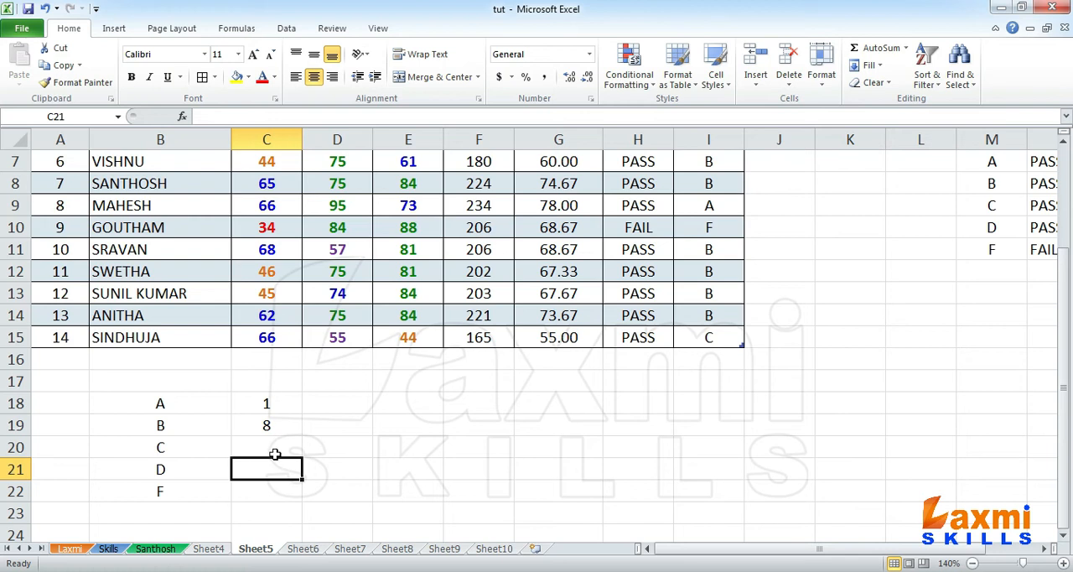
click(271, 444)
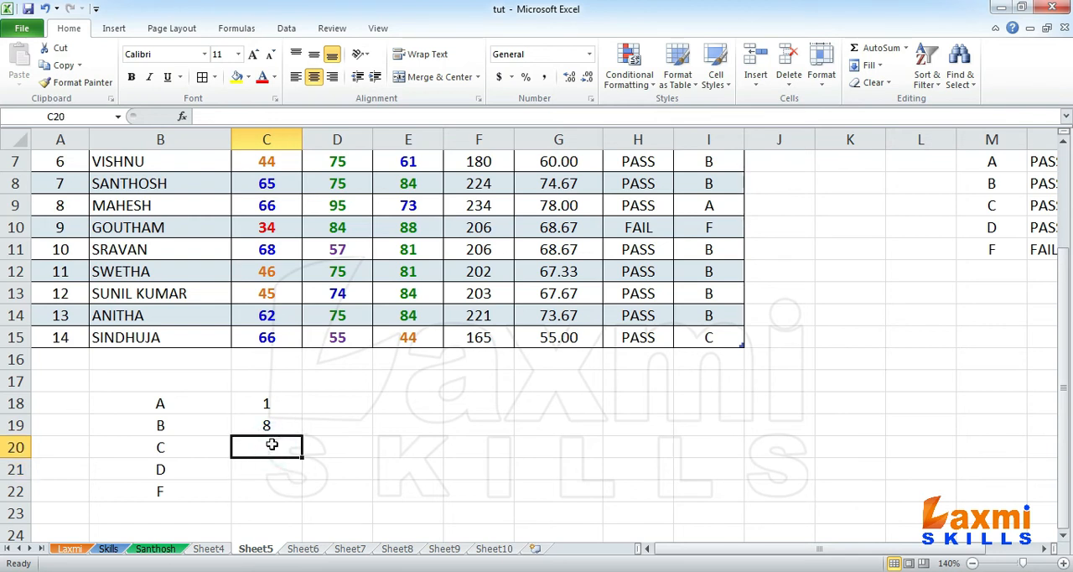
text(=COU)
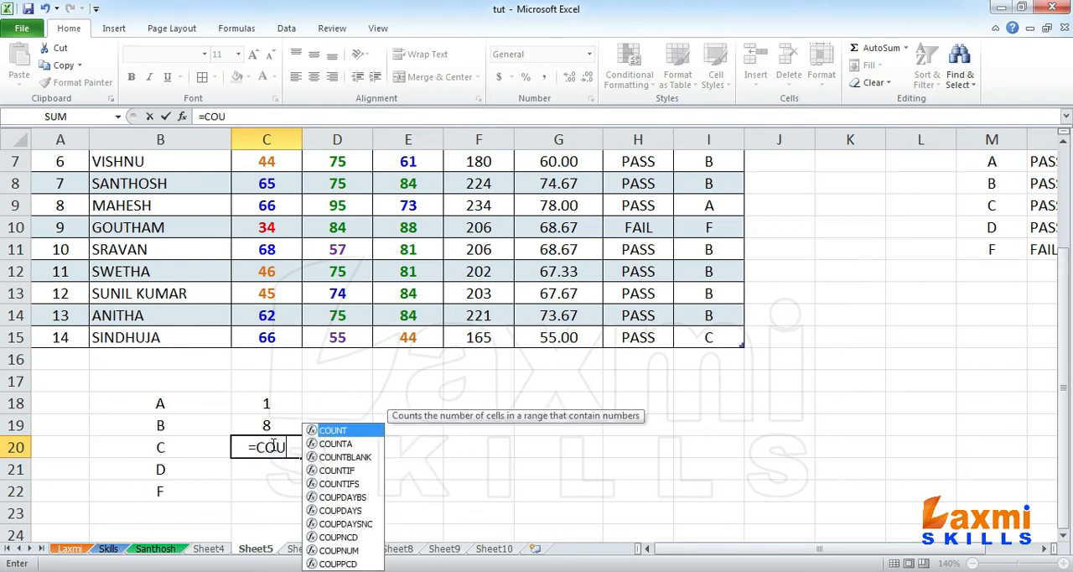
text(NTIF()
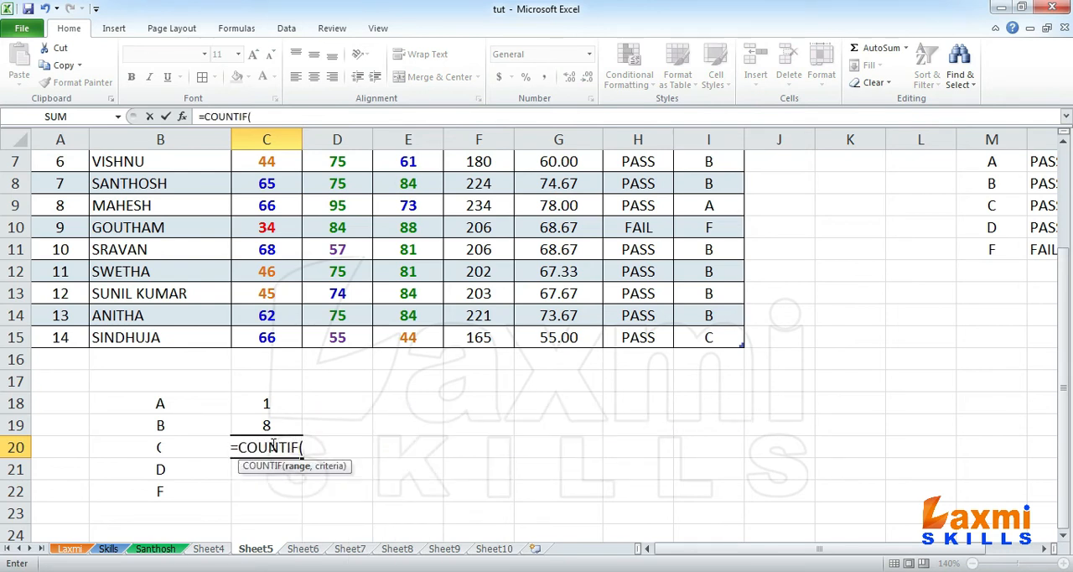
text(C2)
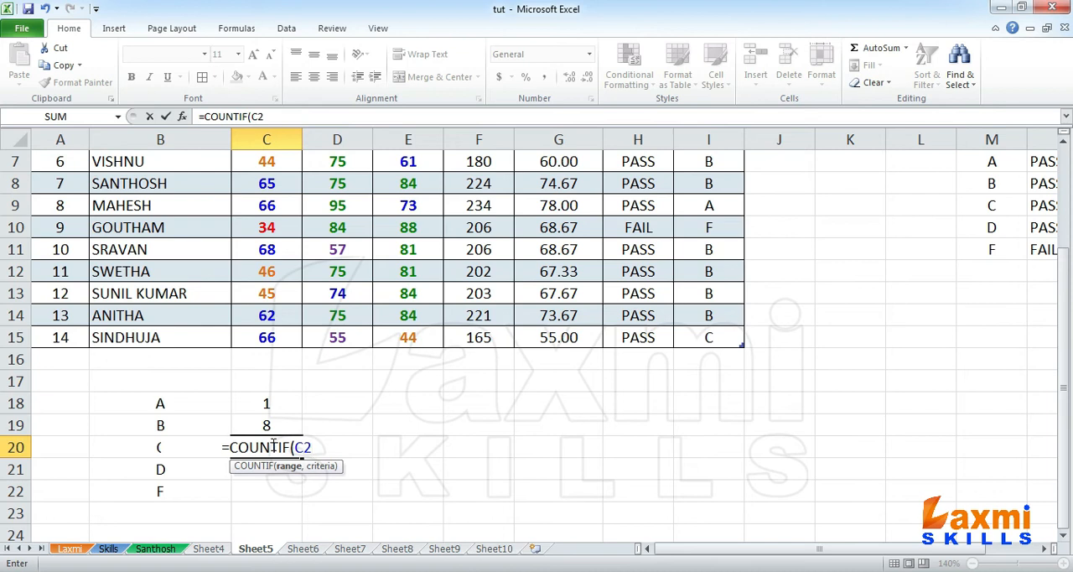
text(:C)
text(1)
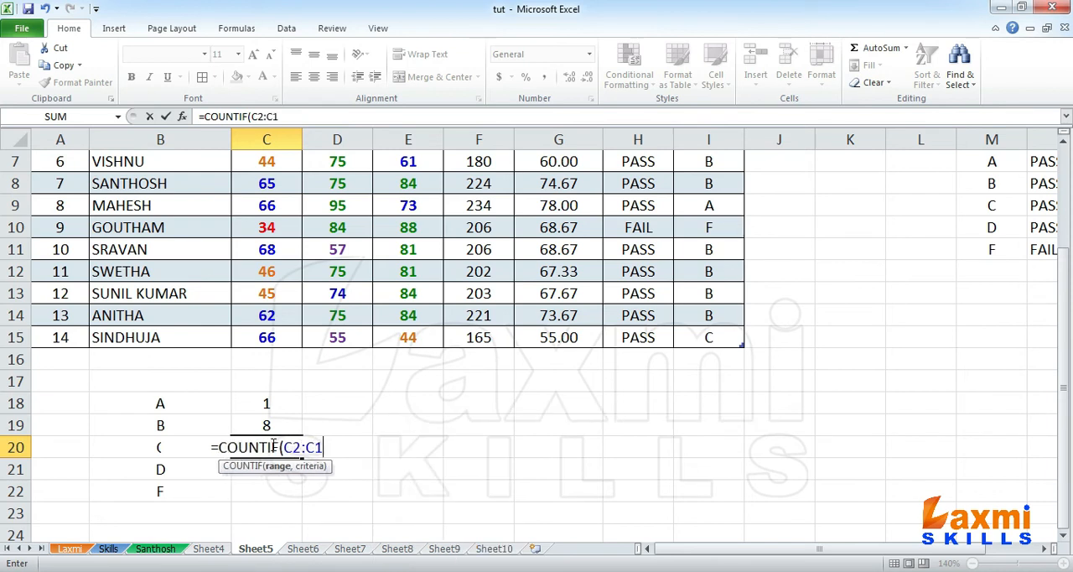
text(5,">=)
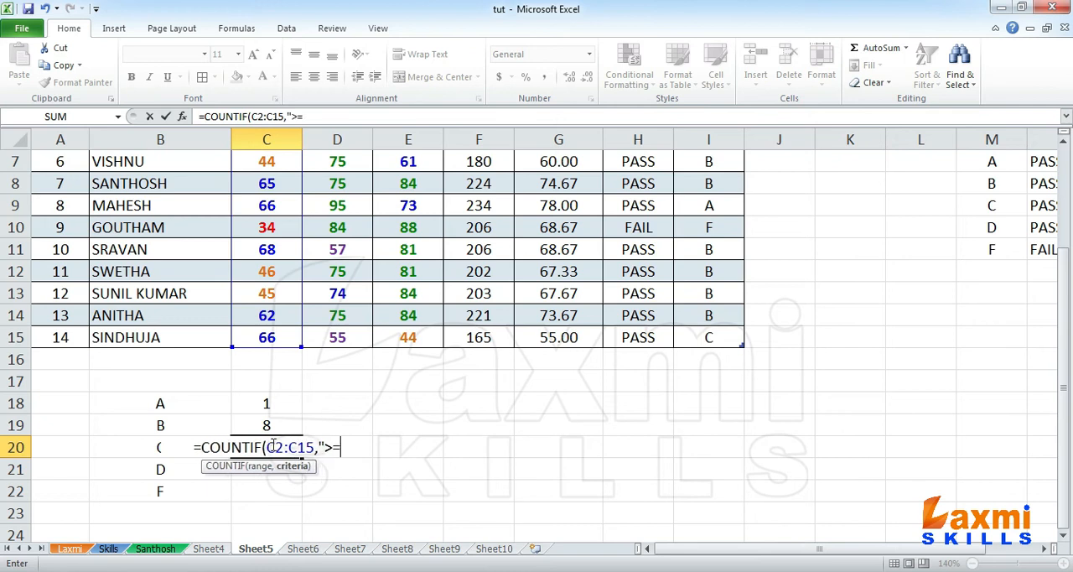
text(50"))
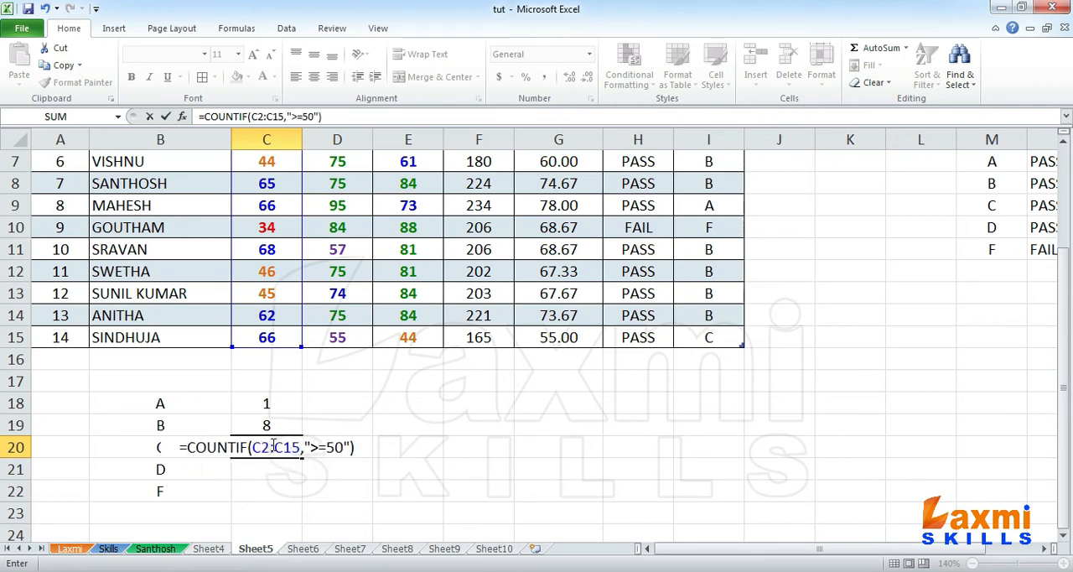
text(-)
Step: Subtract the grade B and A counts in C20, completing the formula as =COUNTIF(C2:C15,">=50")-C19-C18
click(266, 423)
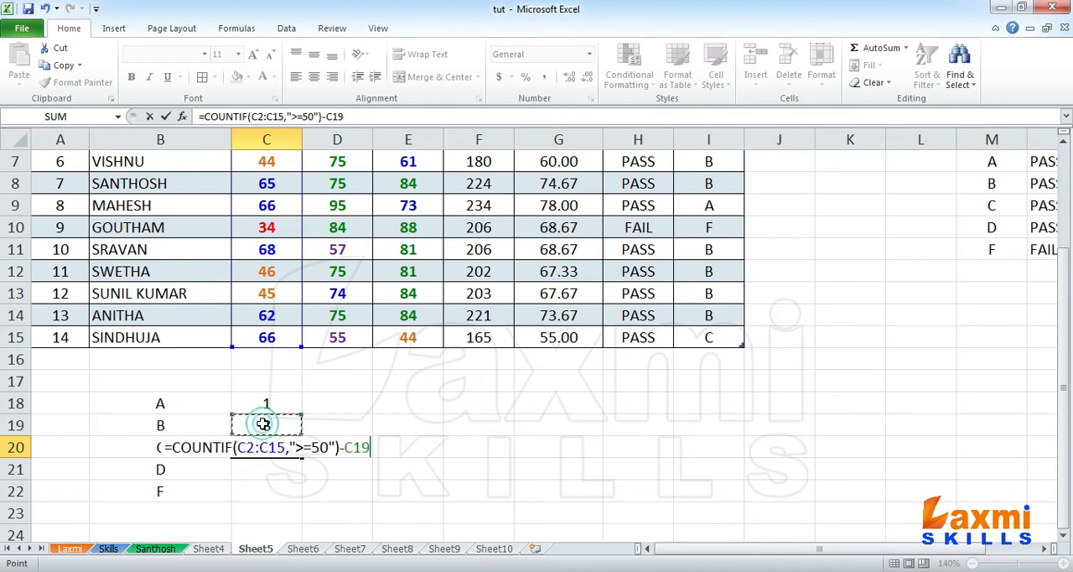
text(-)
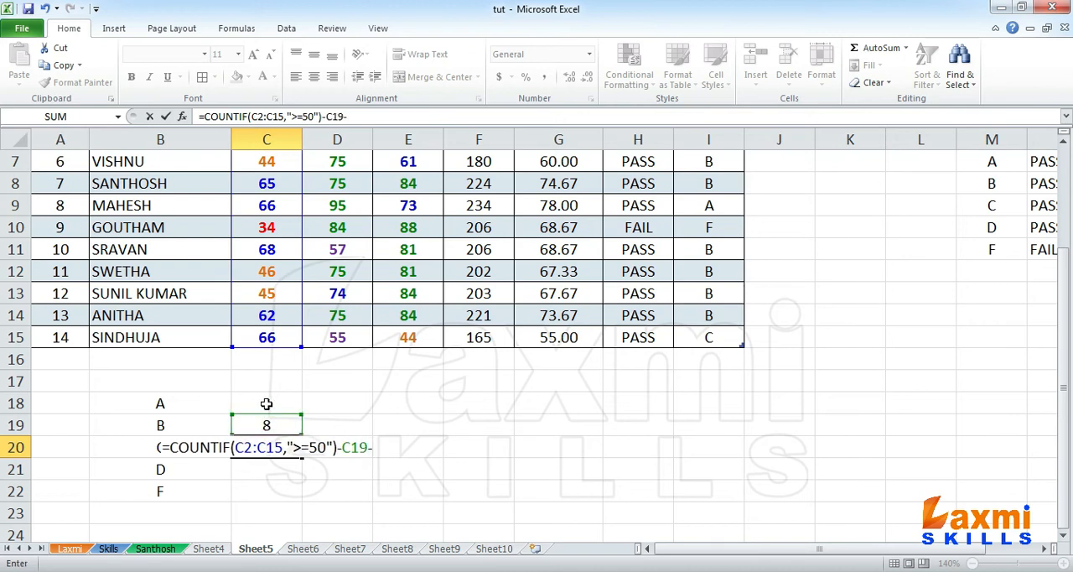
click(267, 403)
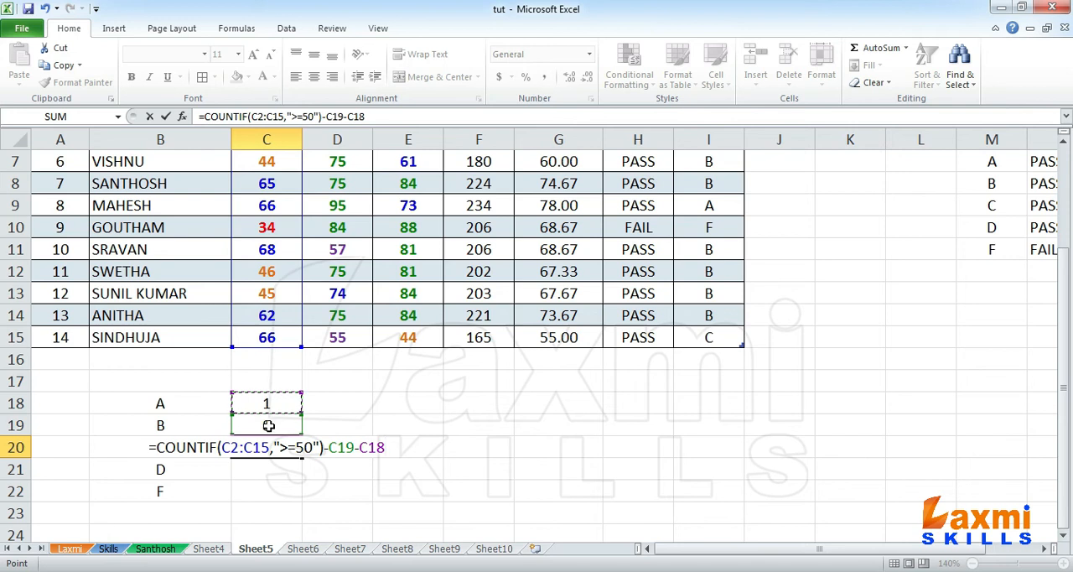
key(Return)
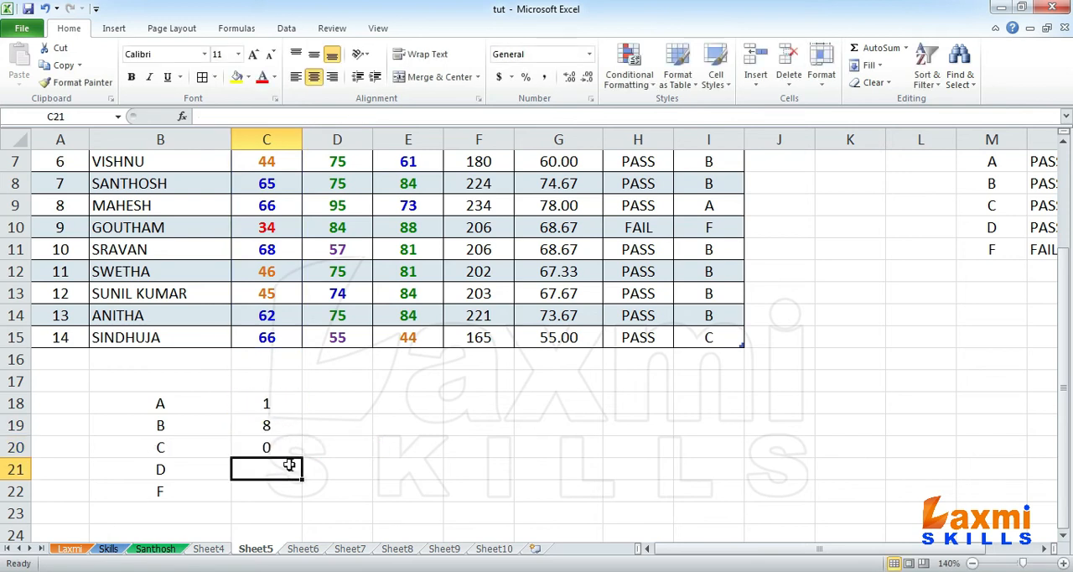
Step: Write =COUNTIF(C2:C15,">=35") in cell C21 to count the SUB1 marks for grade D
text(=COUN)
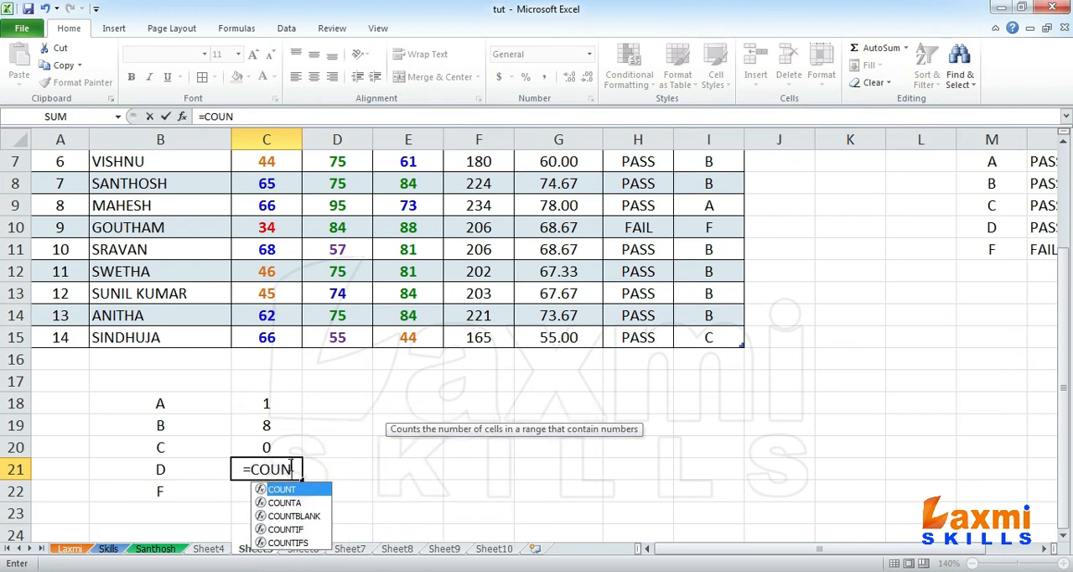
text(TIF()
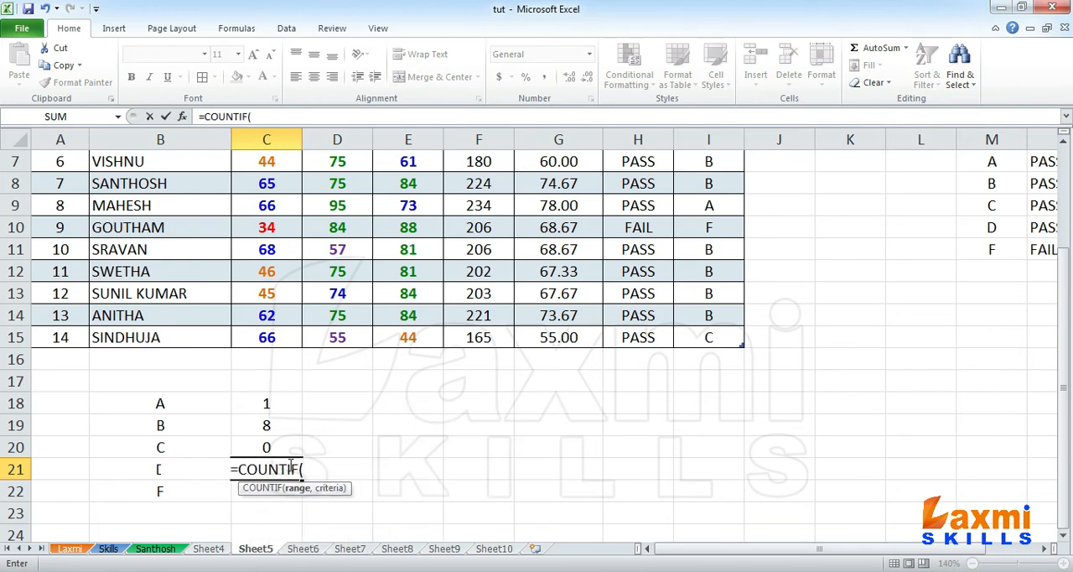
text(C2)
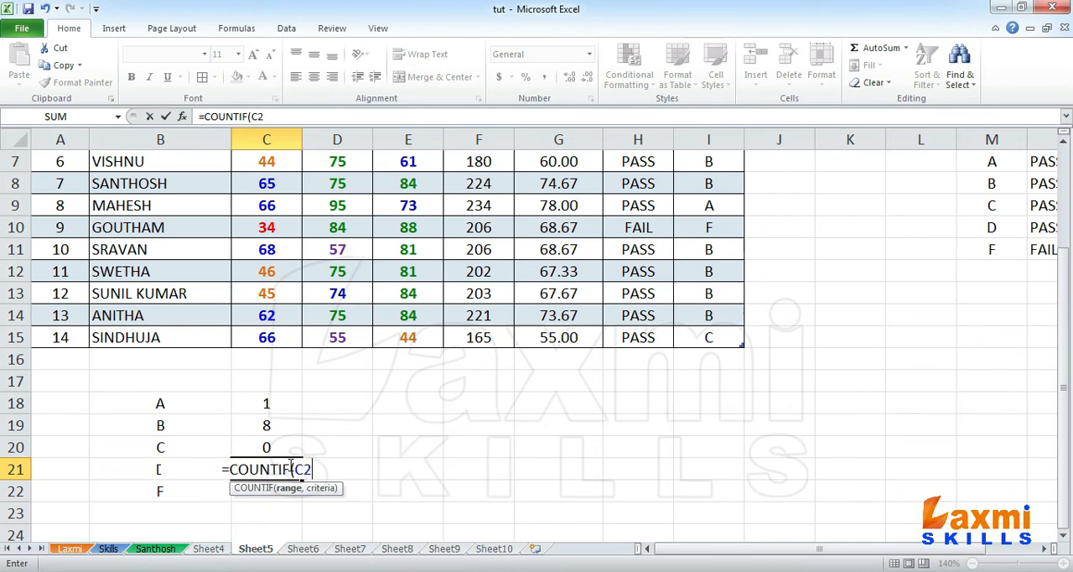
text(:C15)
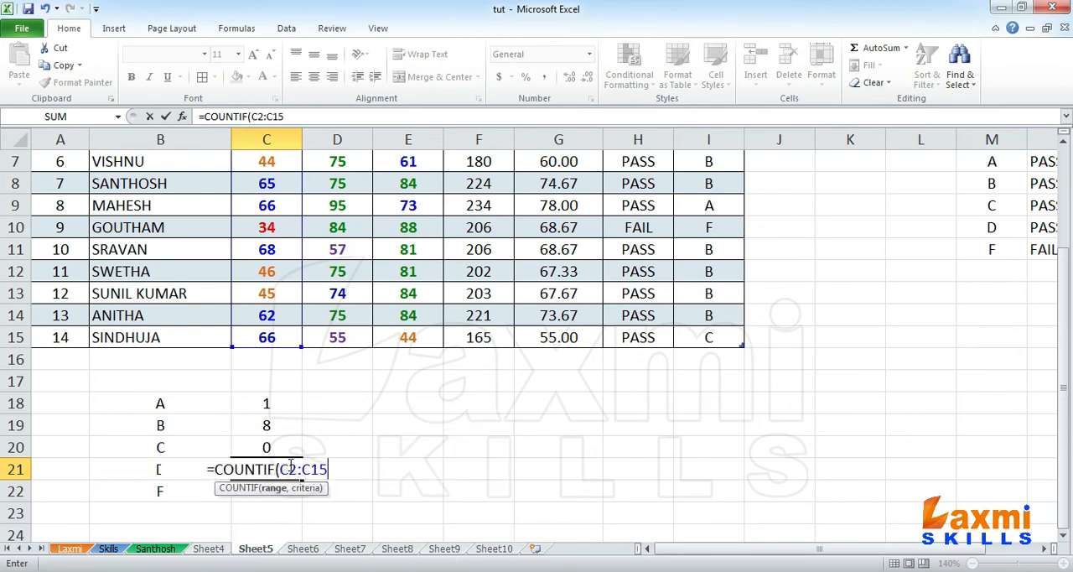
text(,)
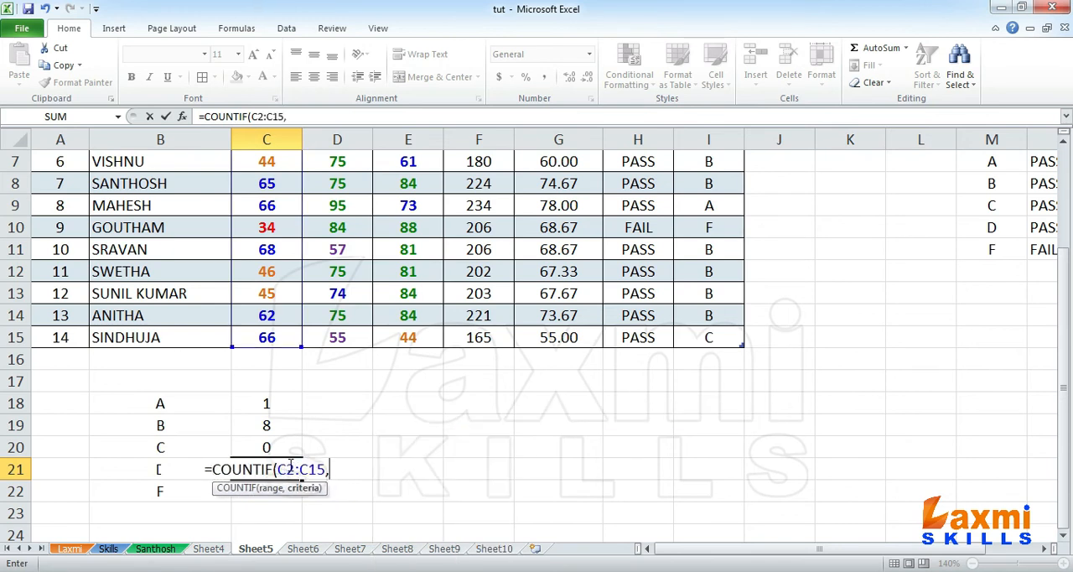
text(">)
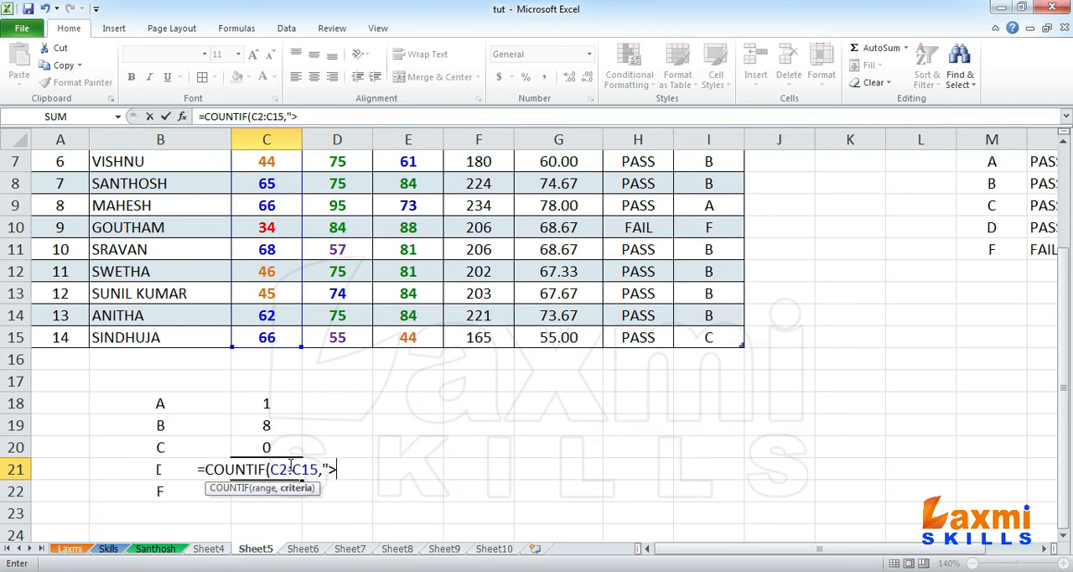
text(=35"))
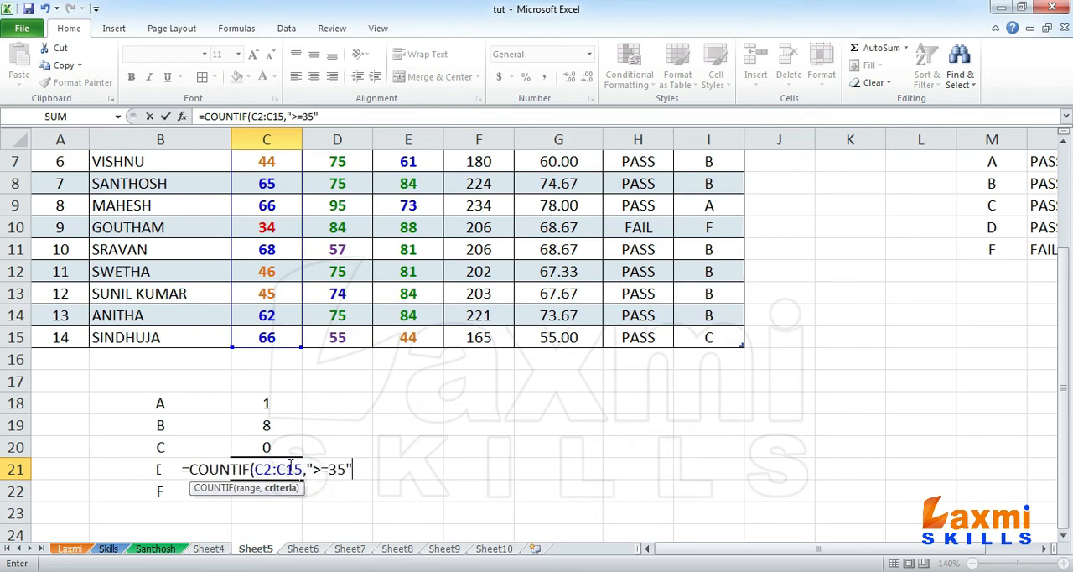
text(-)
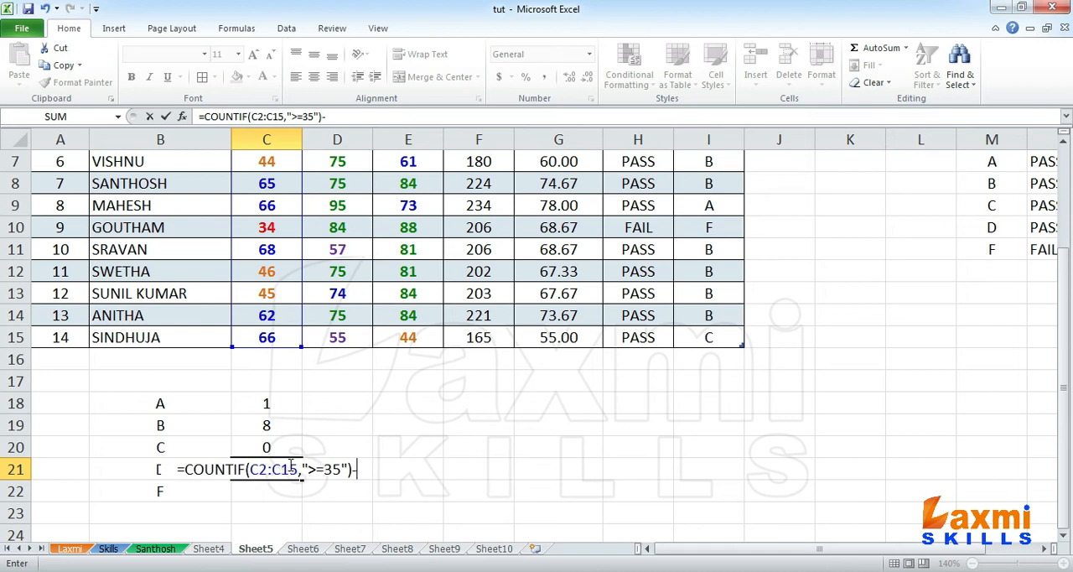
Step: Subtract the A, B and C counts in C21, completing the formula as =COUNTIF(C2:C15,">=35")-C18-C19-C20
click(286, 404)
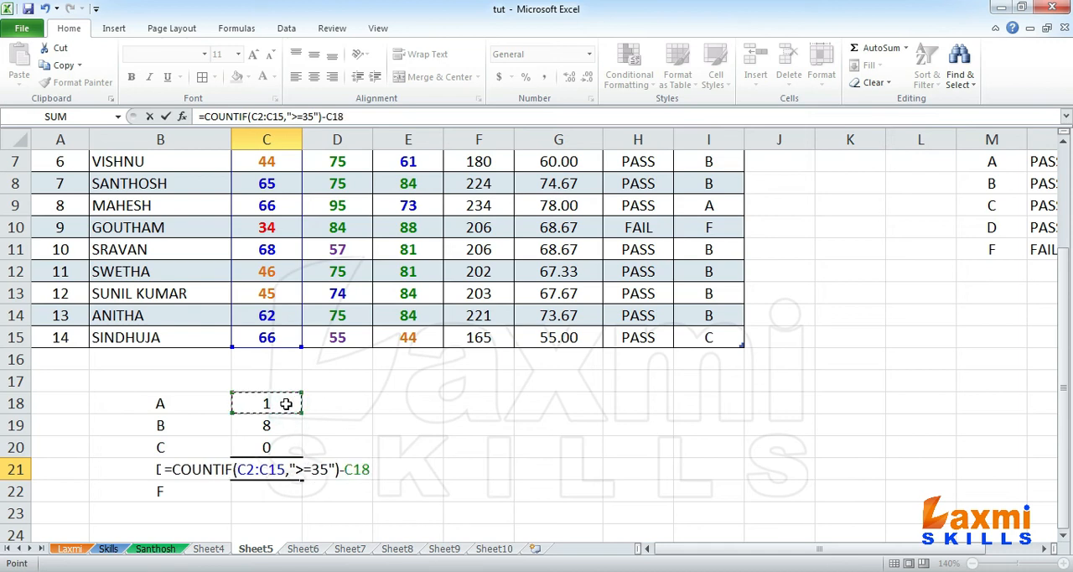
text(-)
click(282, 426)
text(-)
click(282, 448)
key(Return)
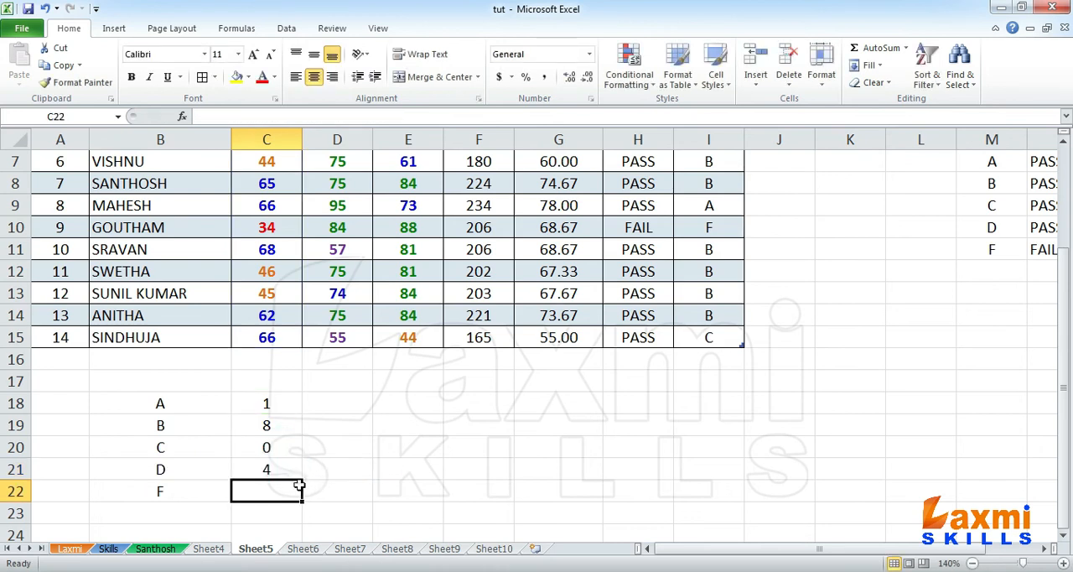
Step: Enter =COUNTIF(C2:C15,"<35") in cell C22 to count the SUB1 marks for grade F
text(=)
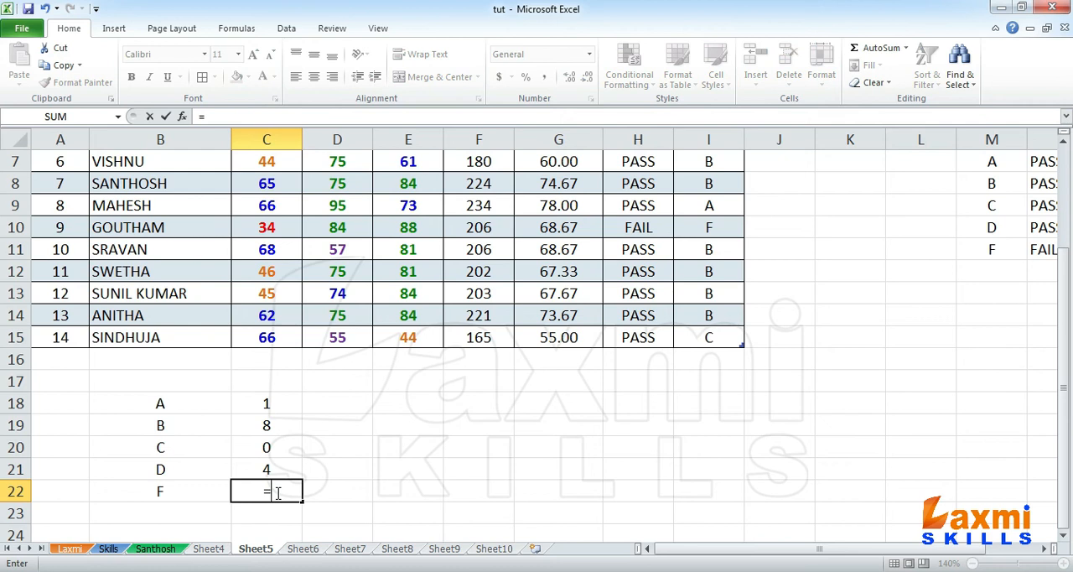
text(COUNTI)
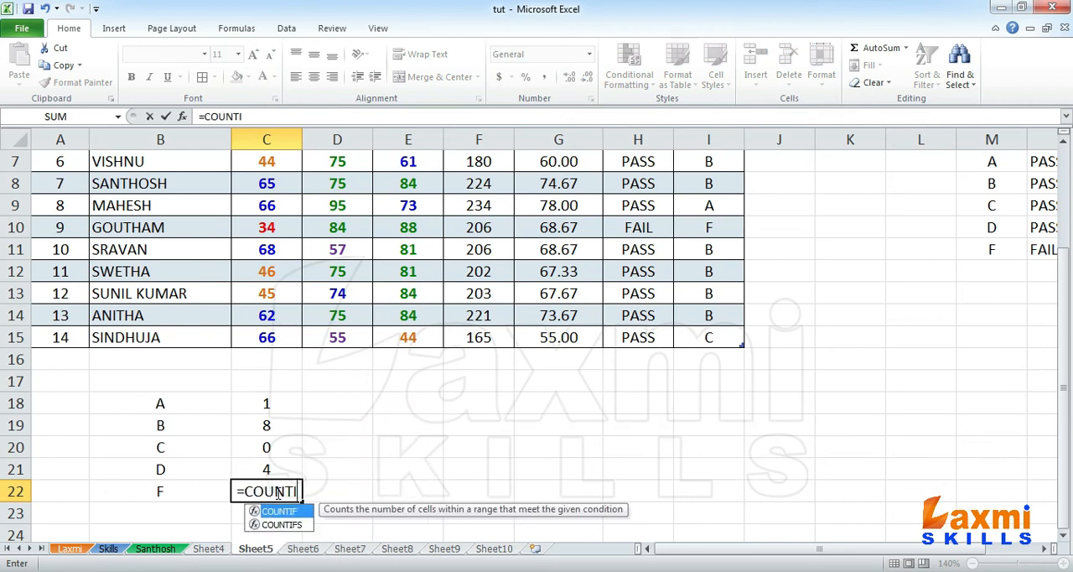
text(F(C2)
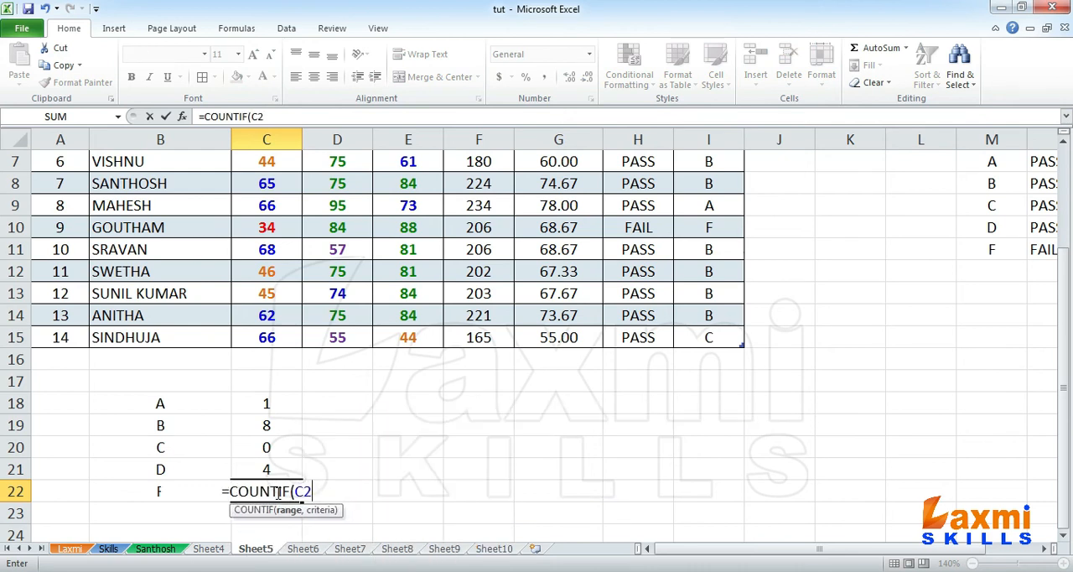
text(:C)
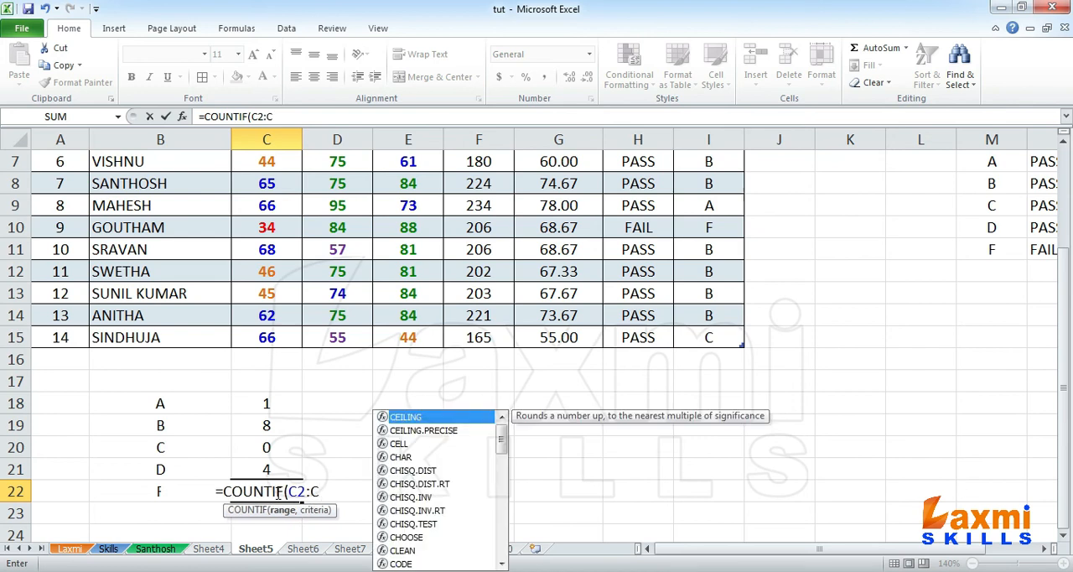
text(15)
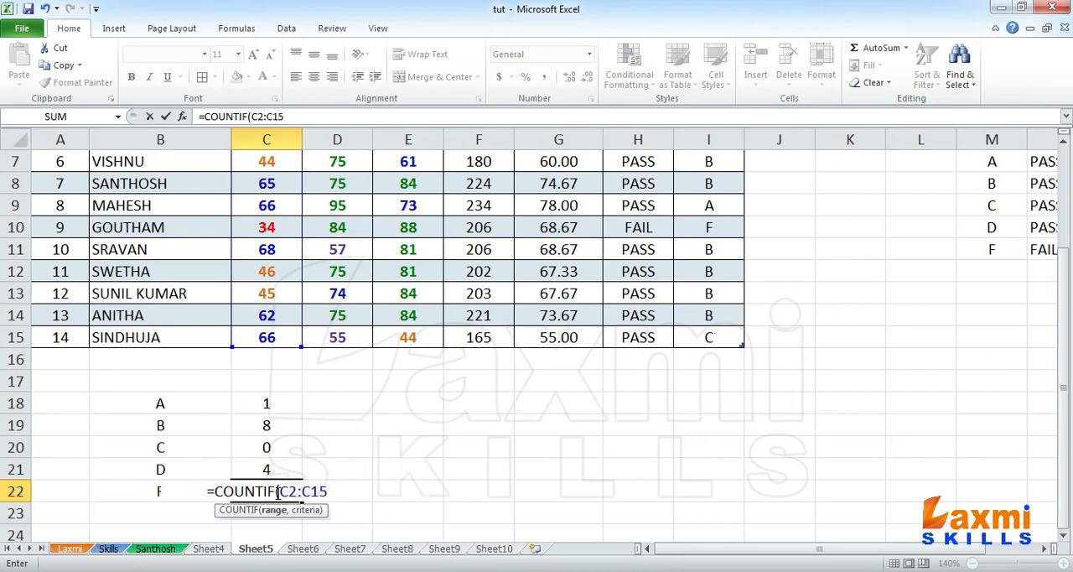
text(,)
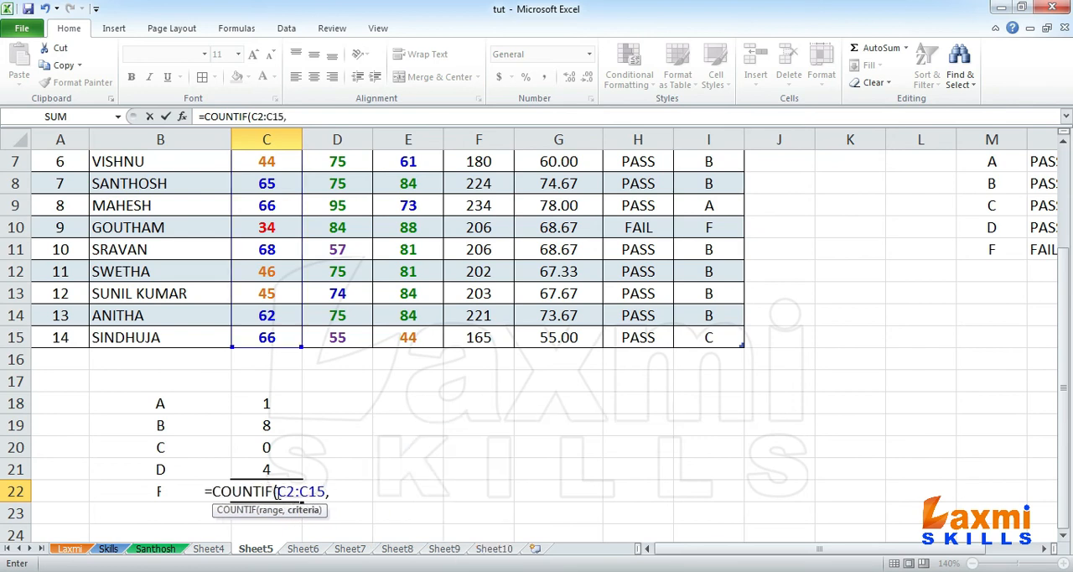
text("<35"))
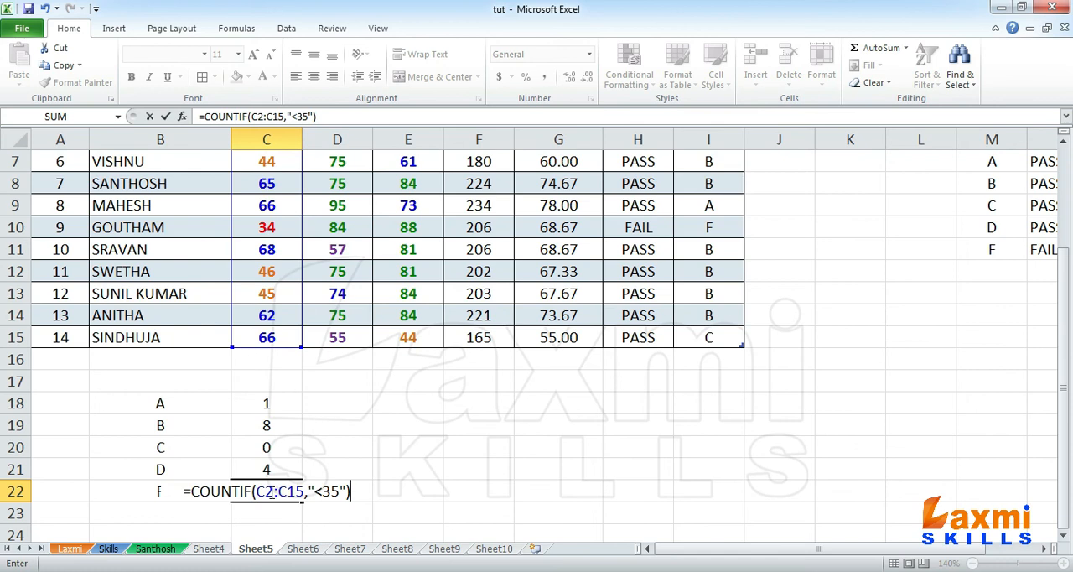
key(Return)
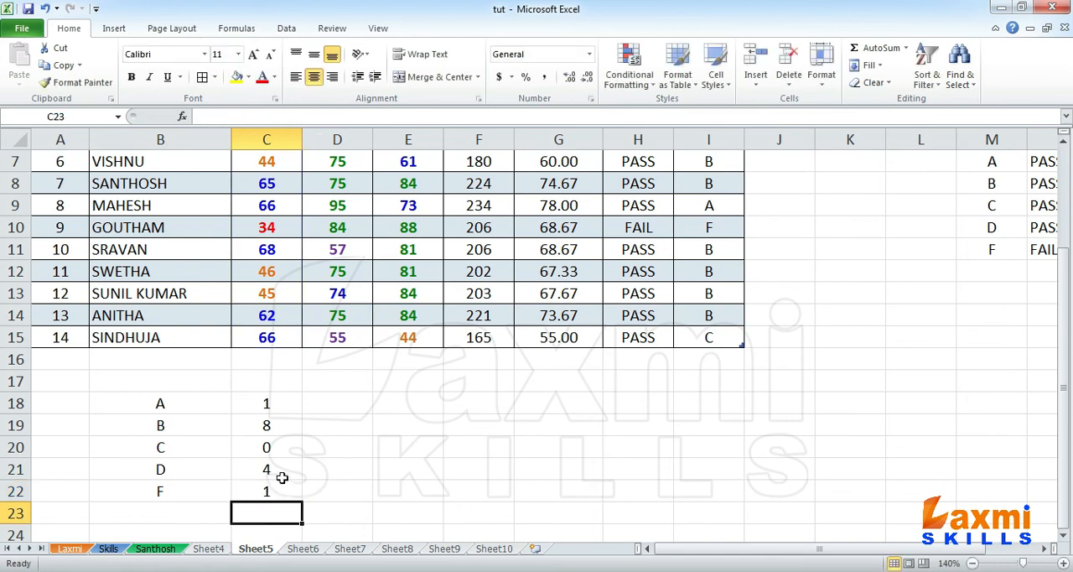
Step: Copy the grade count formulas in C18:C22 to D18:E22 for the other two subjects
drag(281, 471, 283, 482)
click(277, 426)
click(279, 405)
click(285, 490)
click(284, 470)
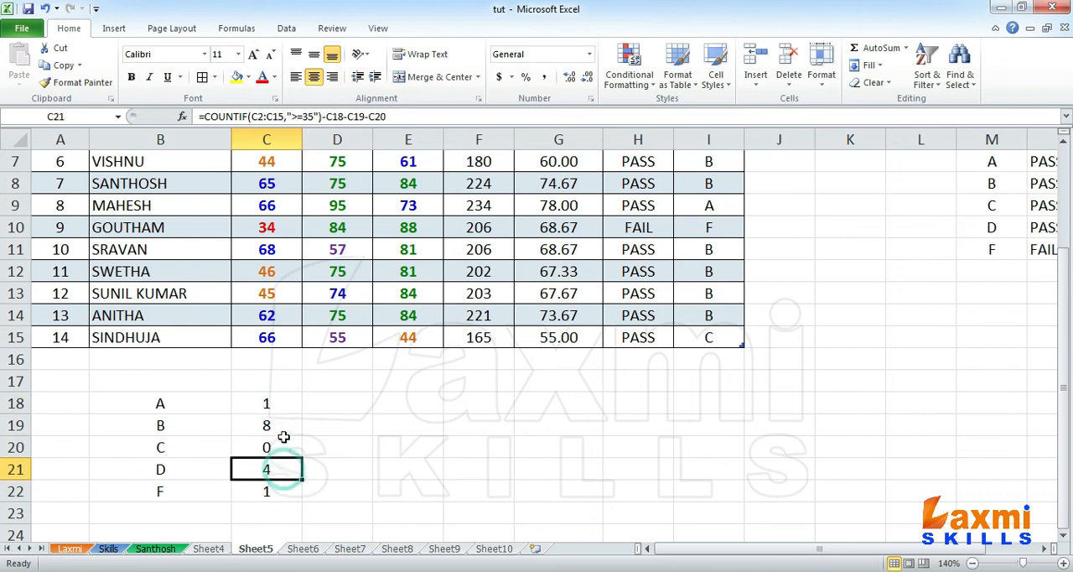
drag(277, 404, 277, 492)
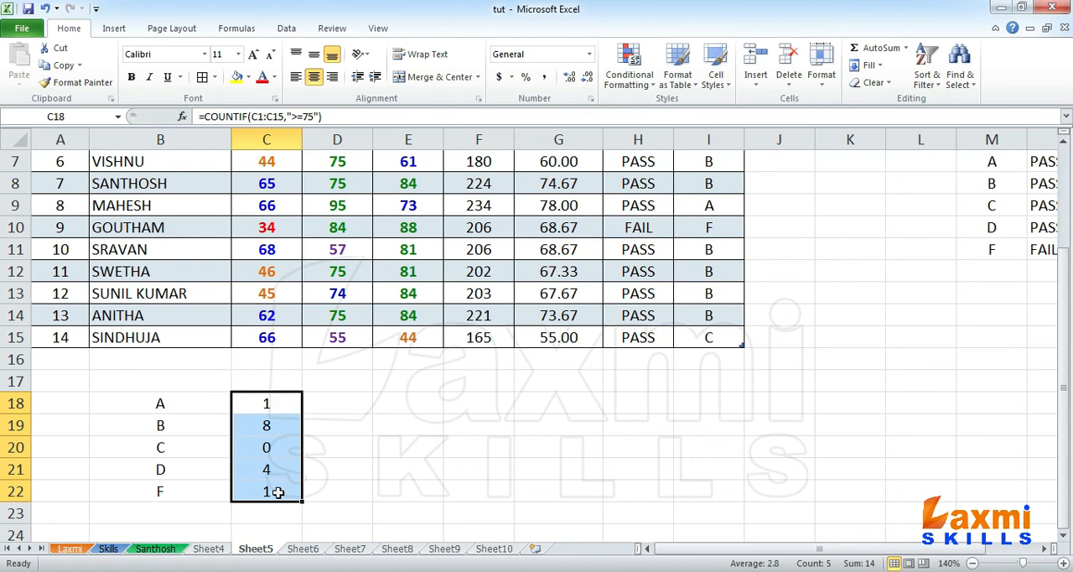
key(ctrl+c)
drag(327, 410, 406, 490)
key(Return)
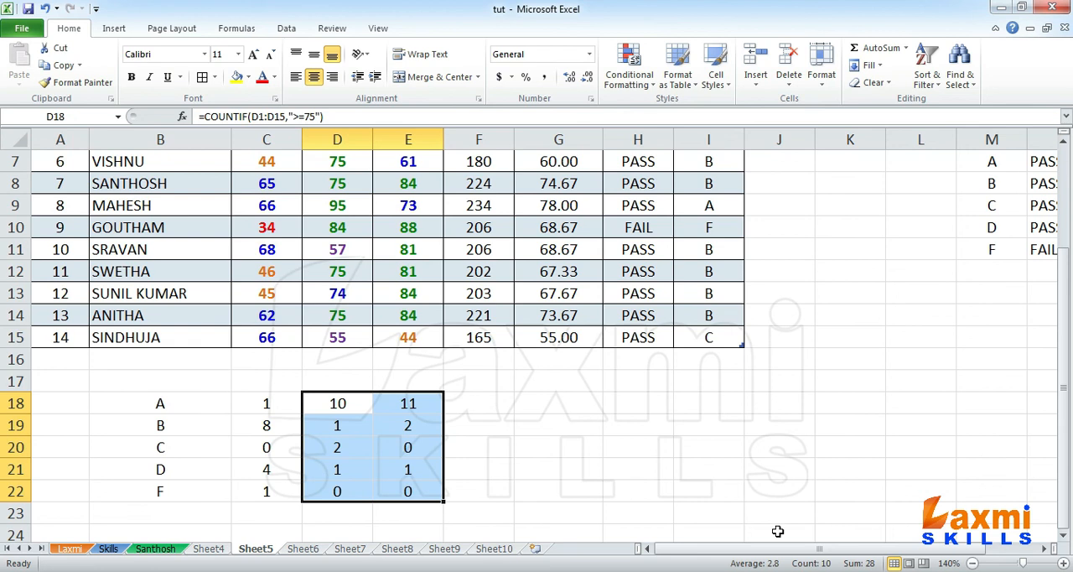
Step: Apply all borders to the grade count table in B18:E22
drag(163, 403, 389, 486)
click(202, 76)
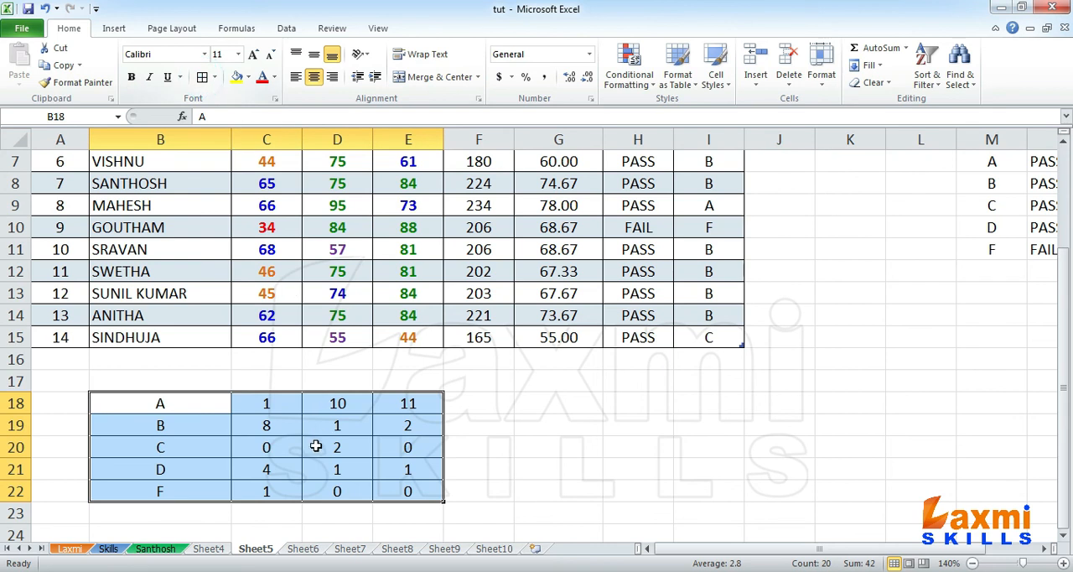
click(280, 447)
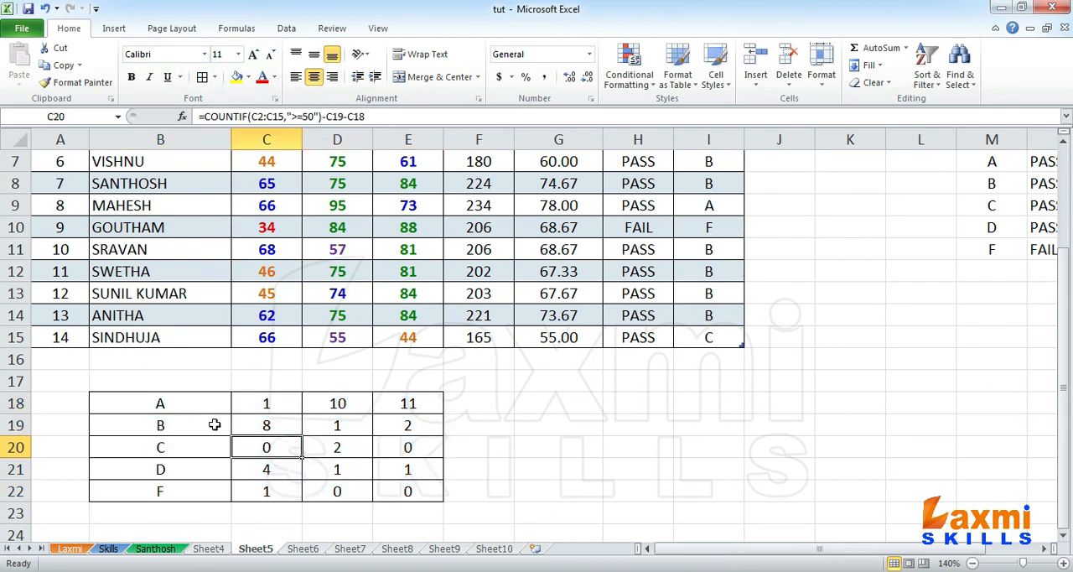
Step: Examine the copied COUNTIF formulas in columns D and E of the grade count table against the marks above
click(184, 405)
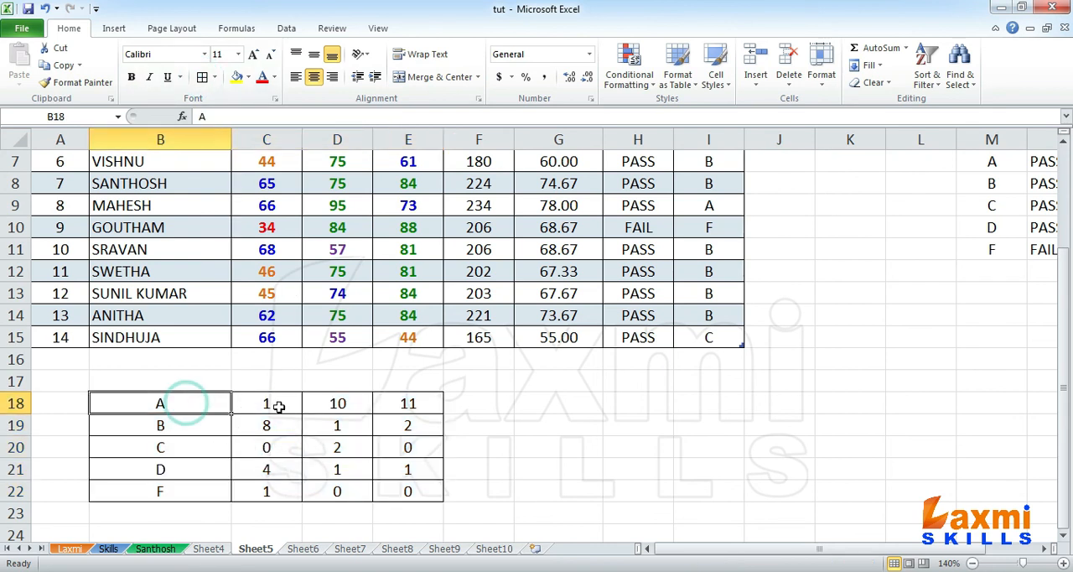
click(338, 402)
scroll(335, 417, up, 2)
scroll(277, 382, down, 3)
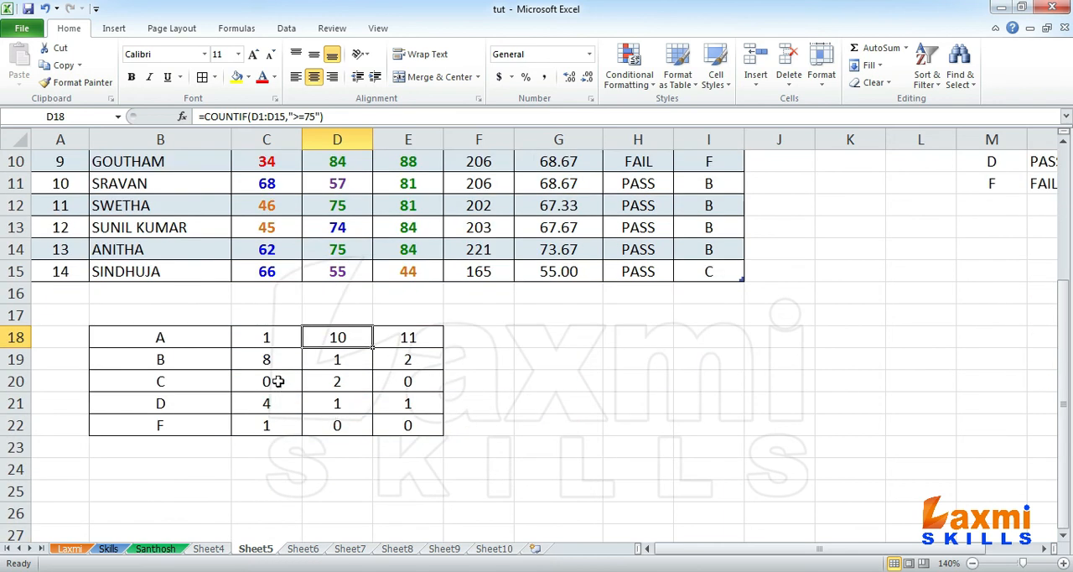
click(344, 358)
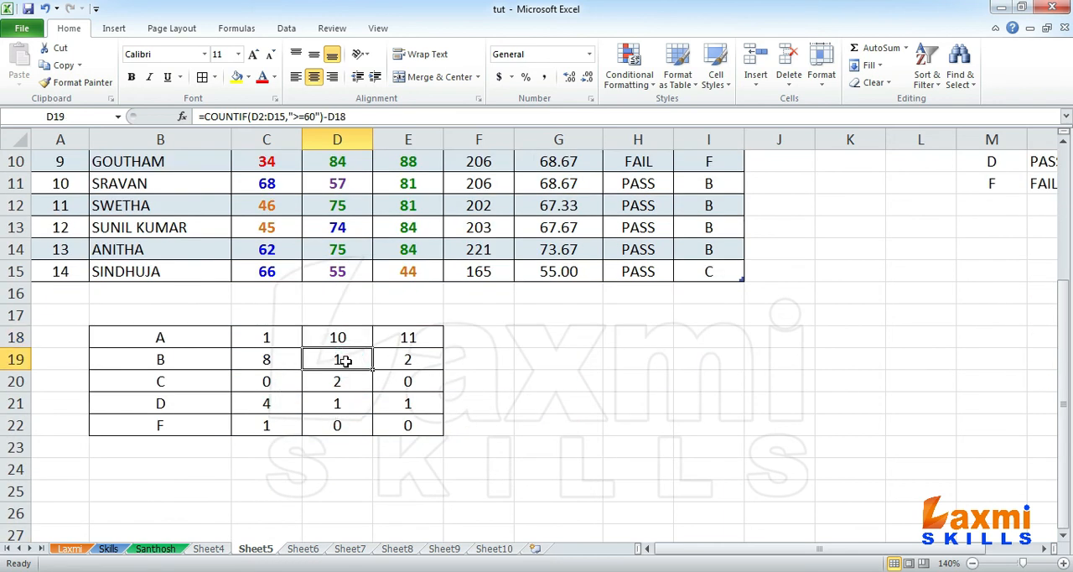
click(343, 379)
click(344, 404)
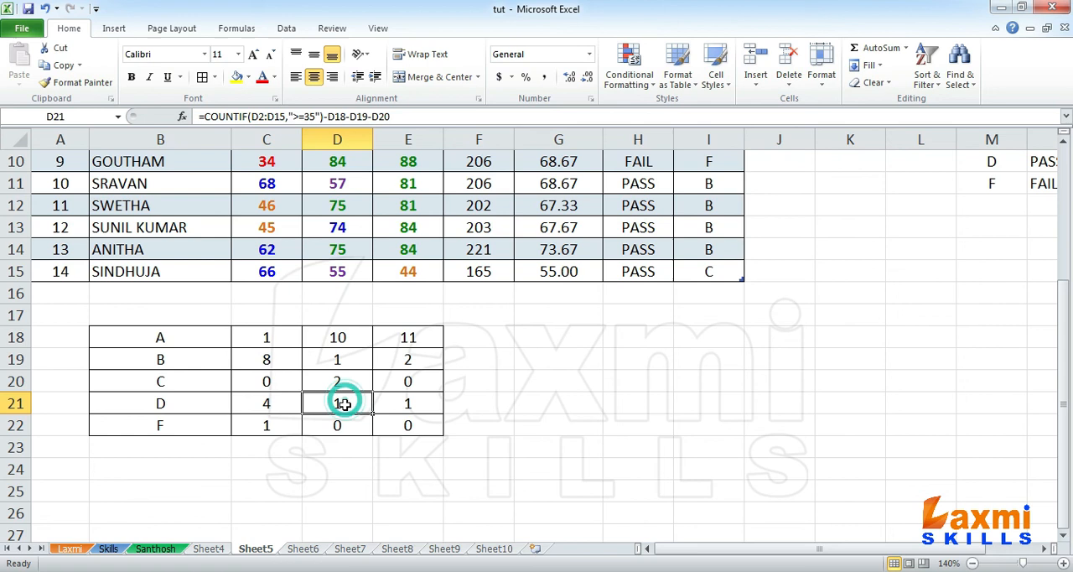
click(342, 425)
click(399, 425)
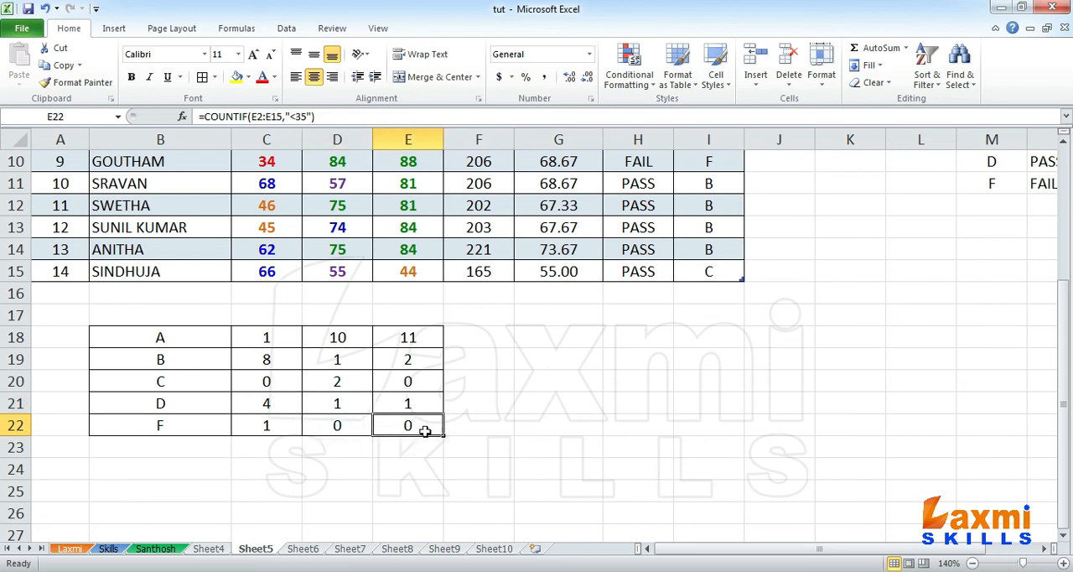
scroll(402, 403, up, 3)
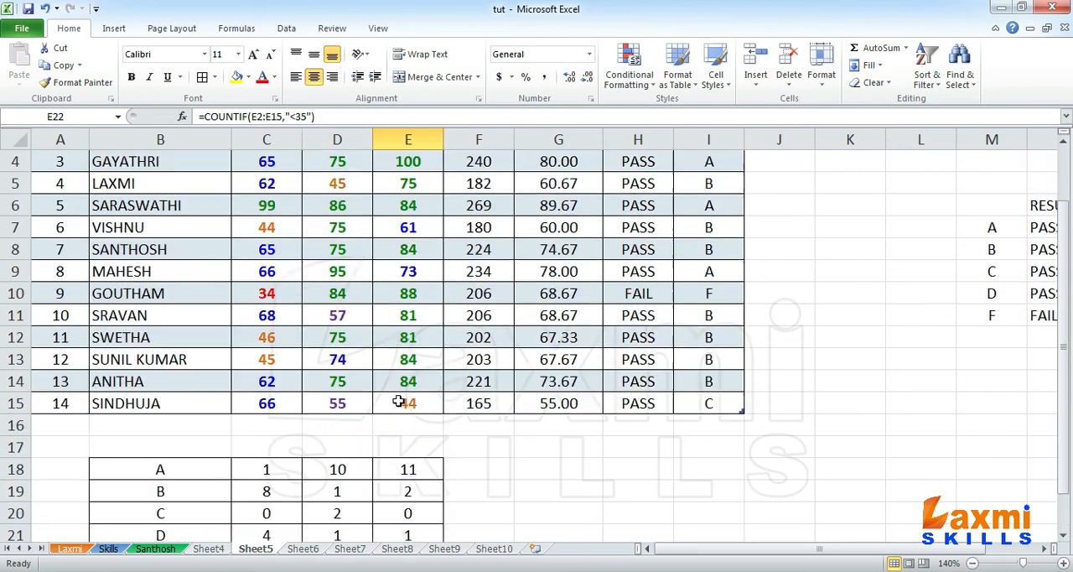